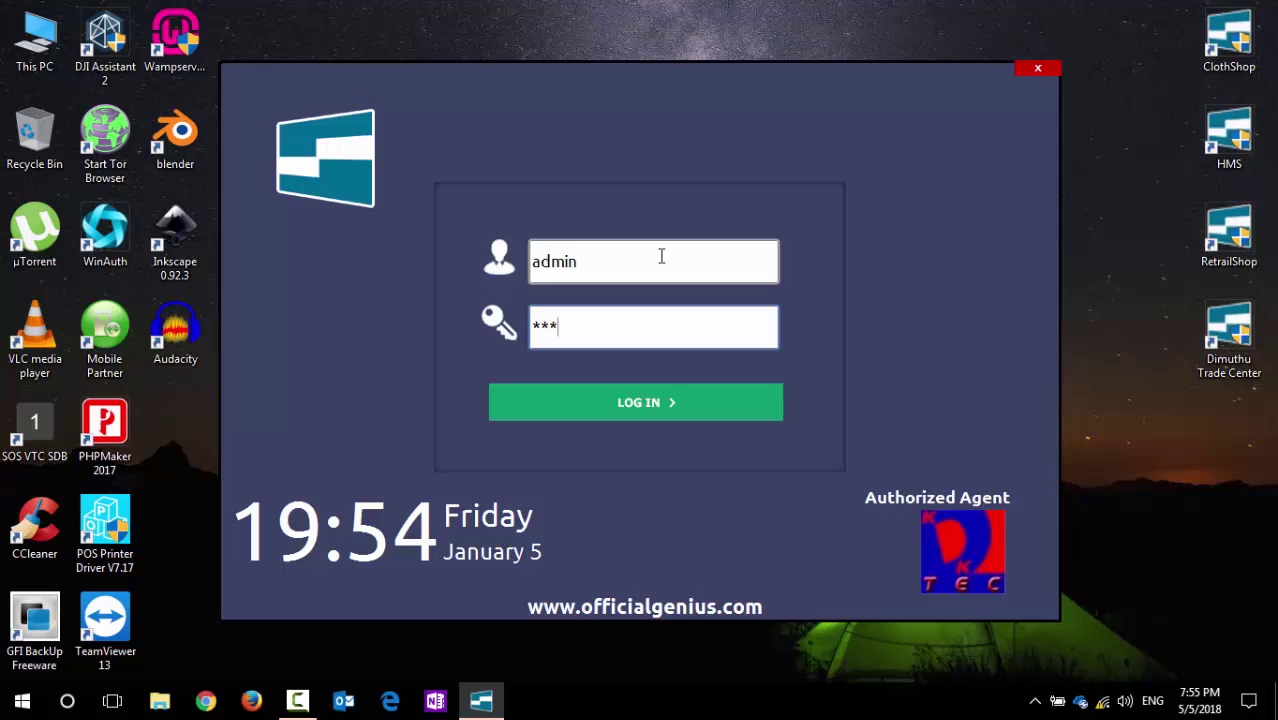
Step: Submit the admin login to reach the Genius POS main dashboard
key("Return")
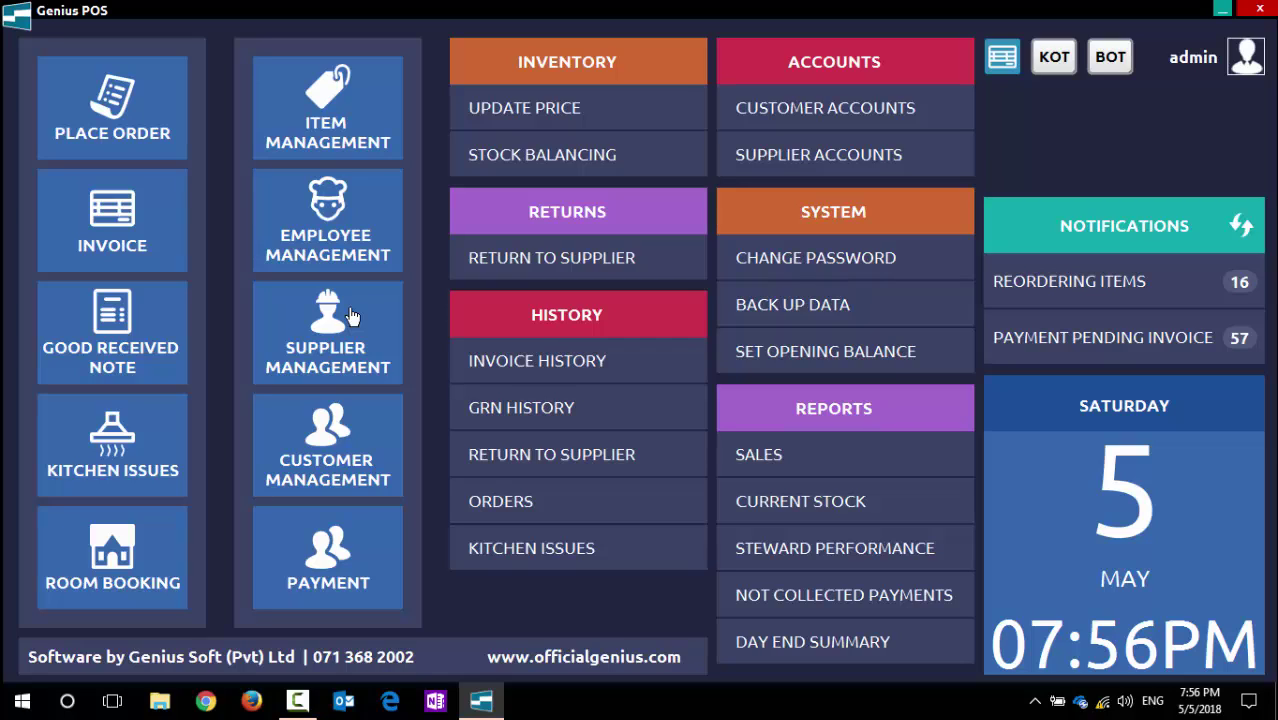
left_click(345, 443)
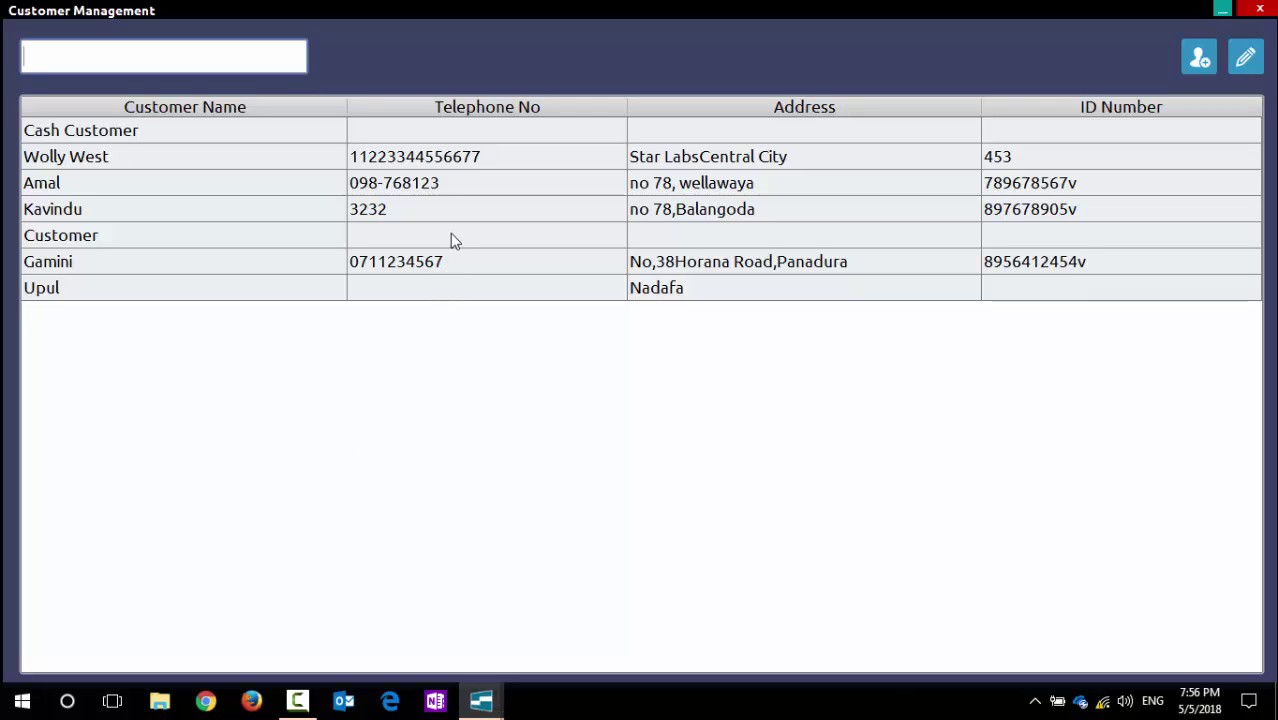
left_click(186, 138)
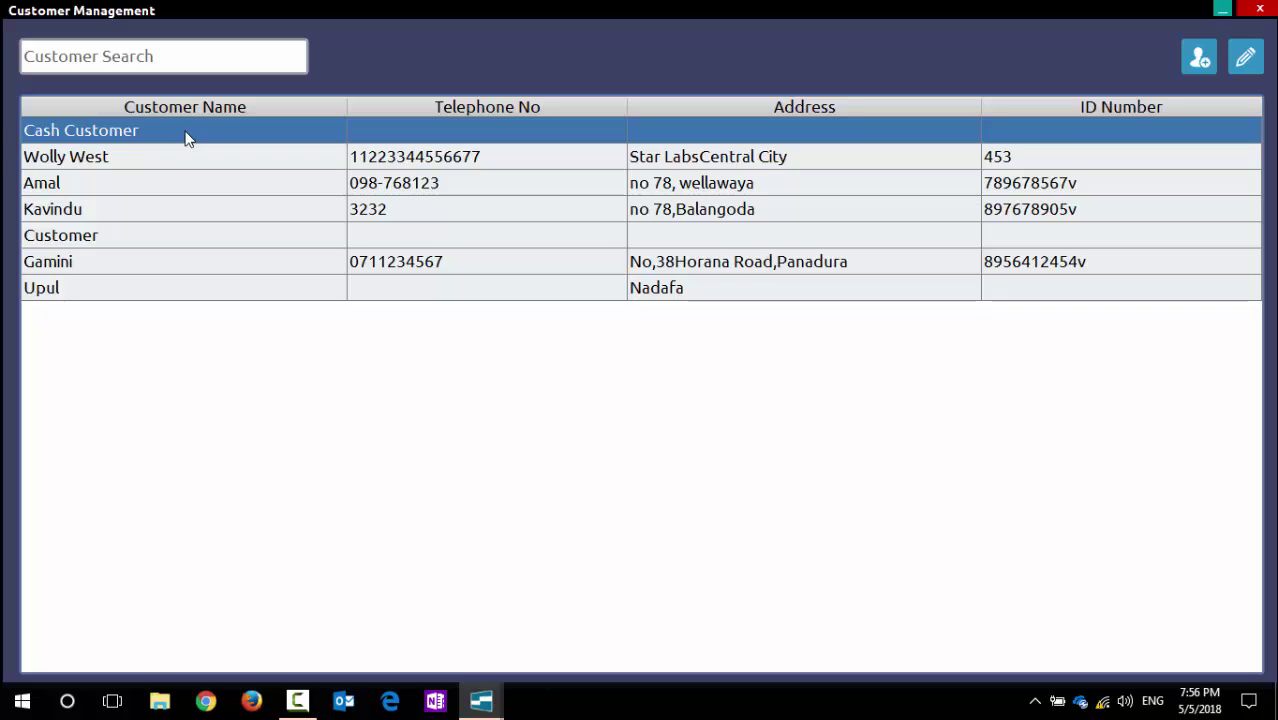
left_click(183, 157)
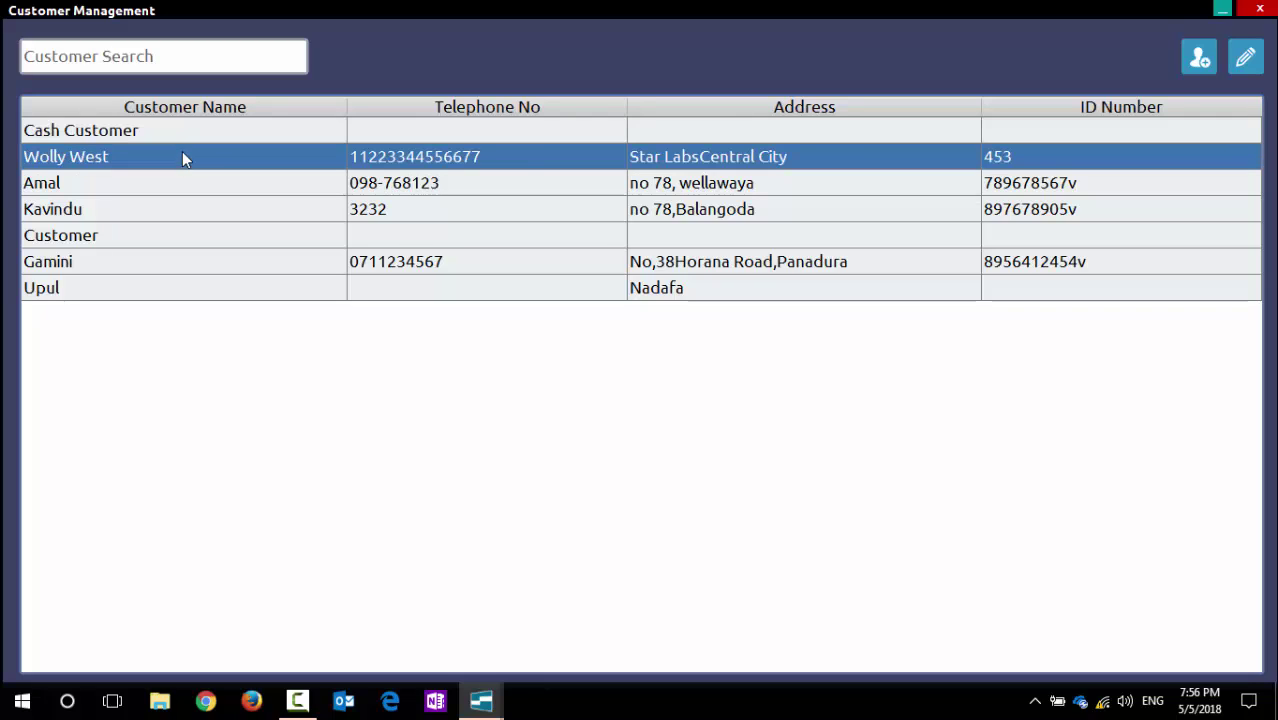
left_click(178, 134)
left_click(181, 152)
left_click(183, 134)
left_click(180, 156)
left_click(183, 134)
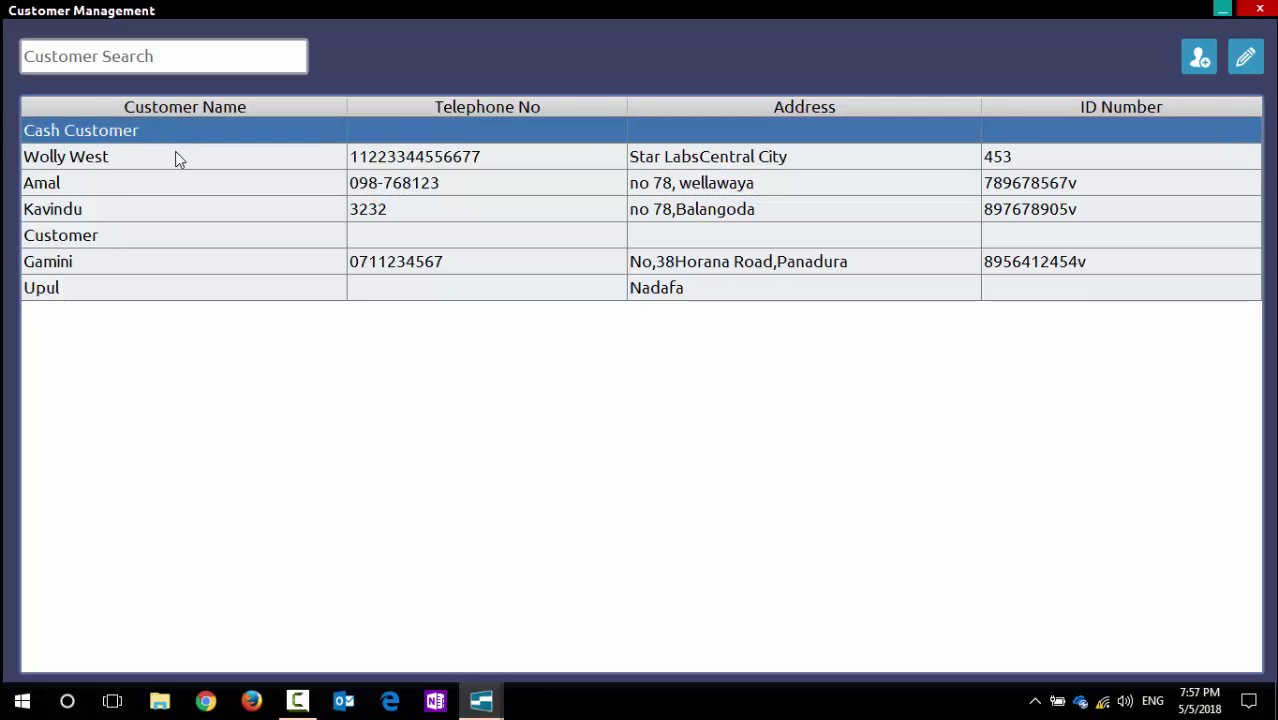
left_click(176, 158)
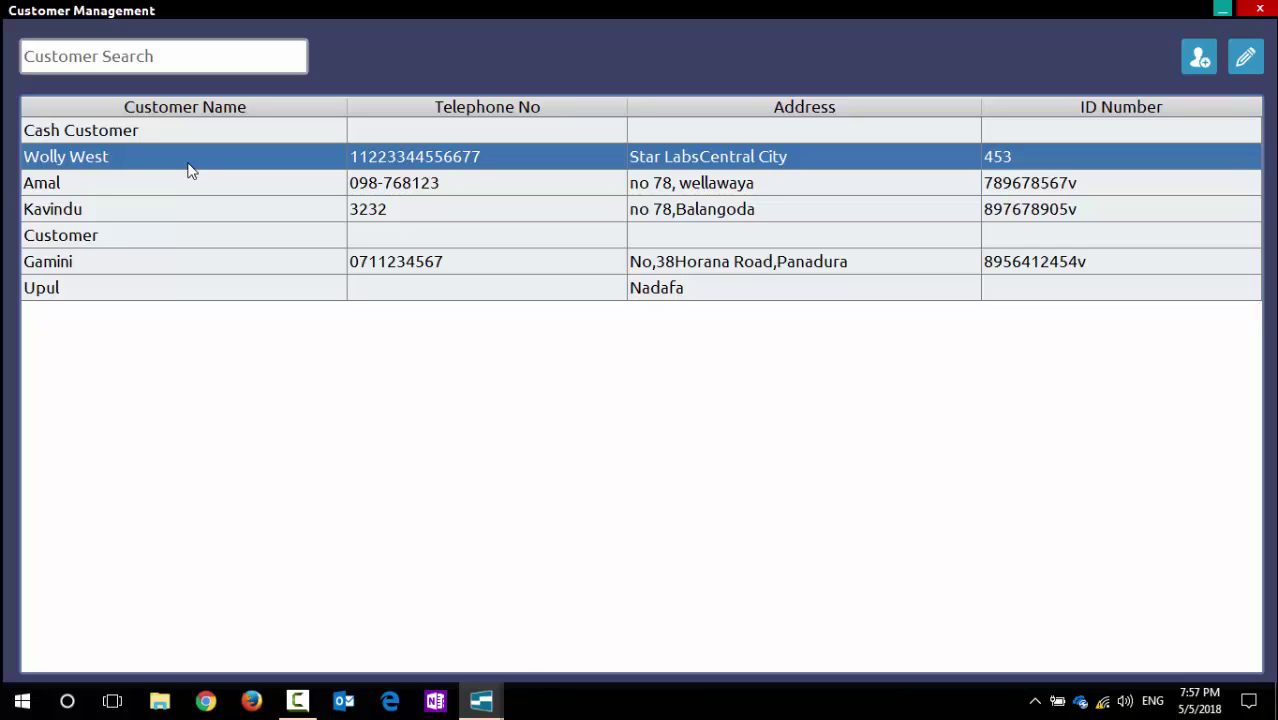
left_click(138, 131)
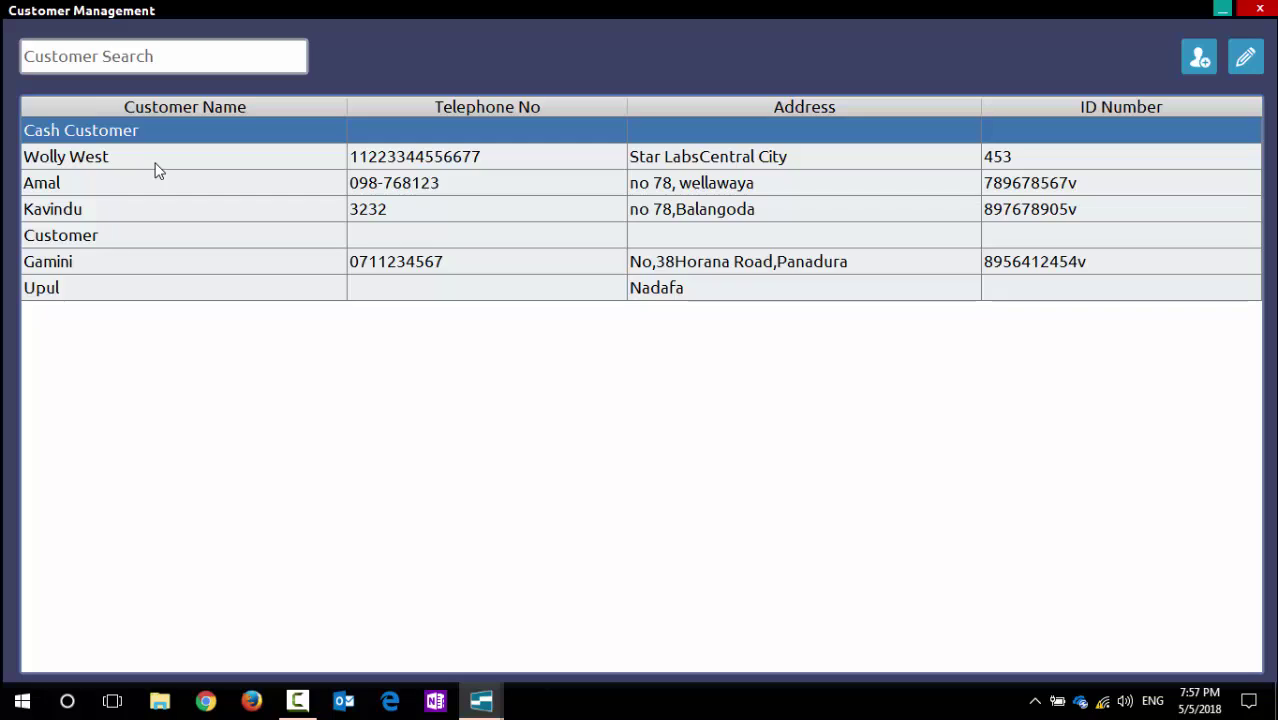
left_click(155, 160)
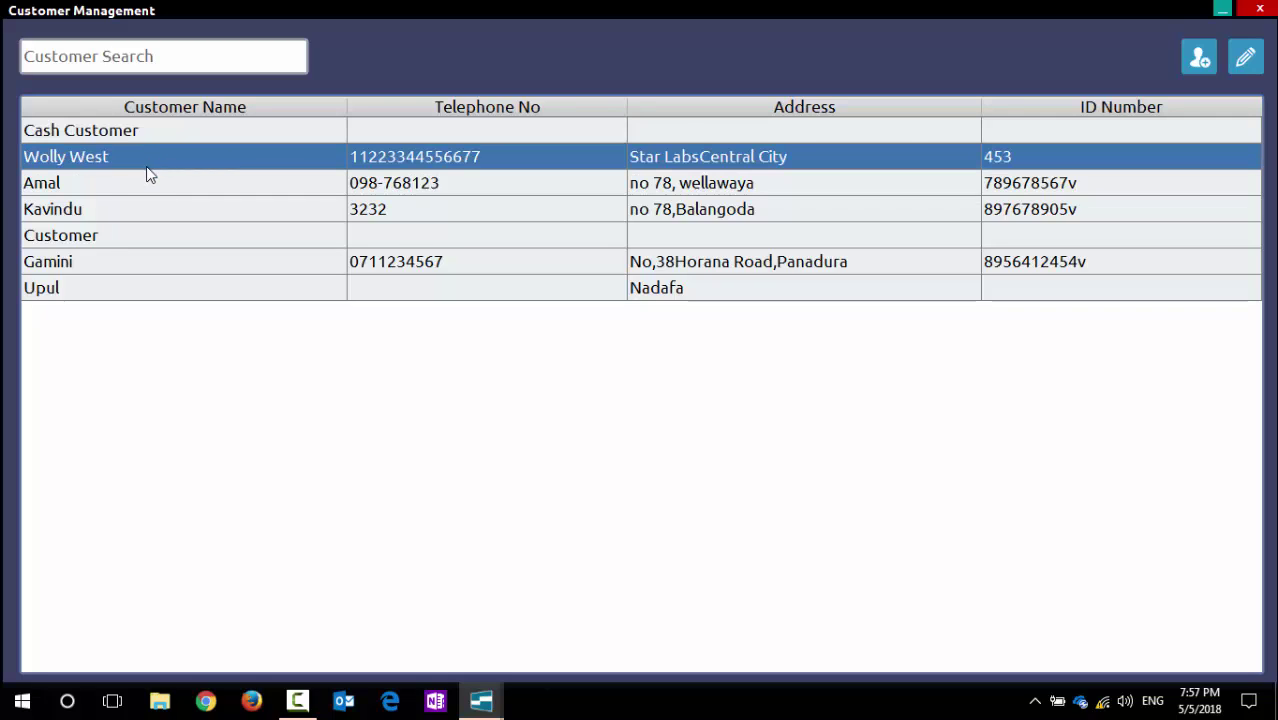
left_click(145, 193)
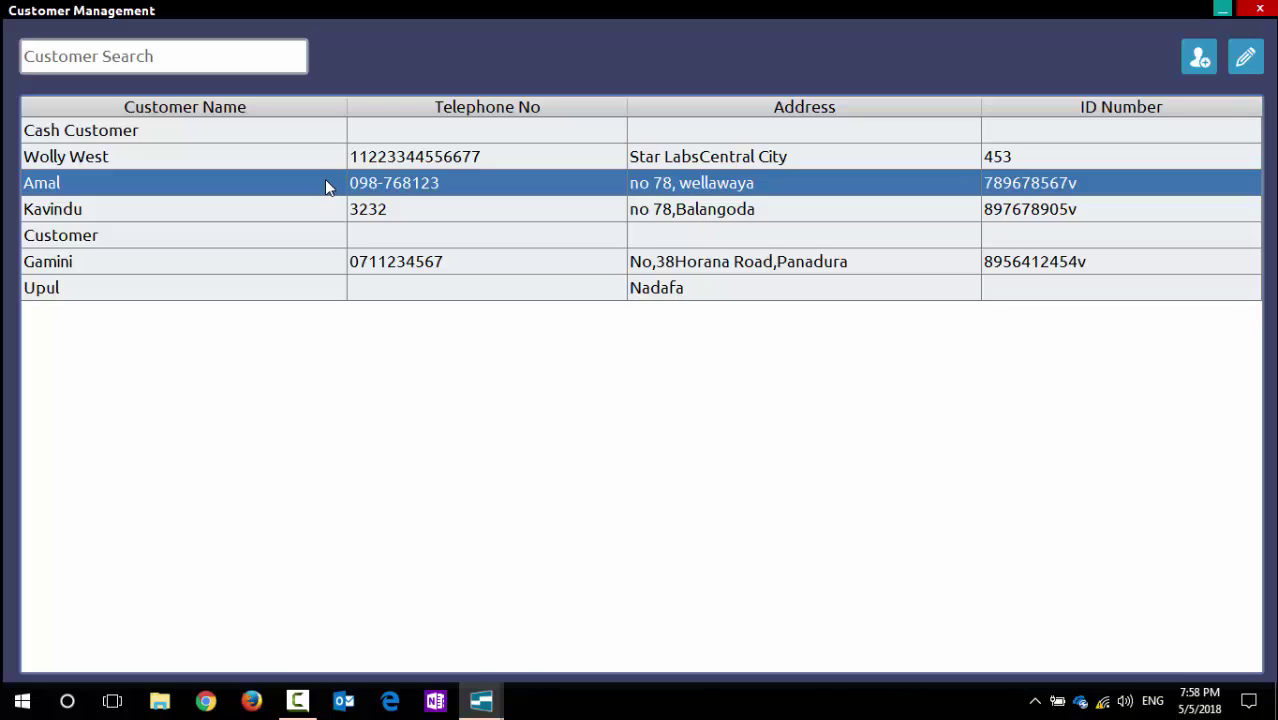
Step: Search customers for 'a', then clear the search to list all seven
left_click(168, 58)
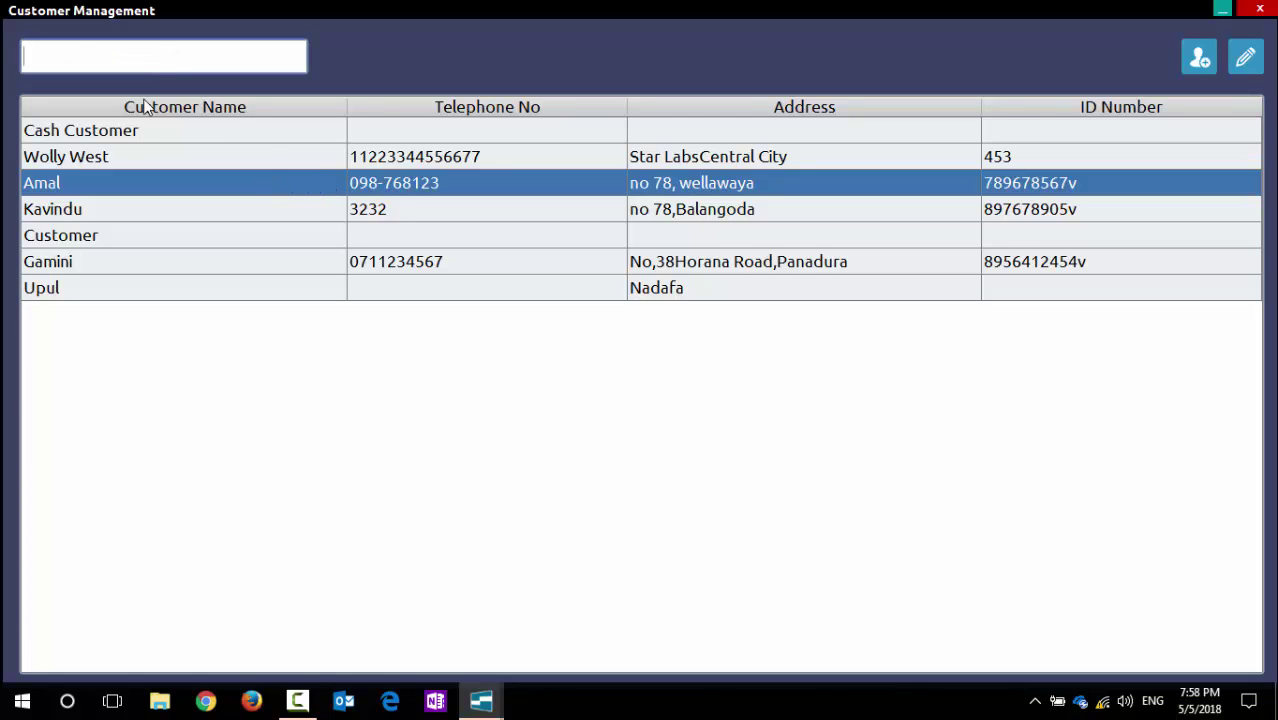
type("a")
key("BackSpace")
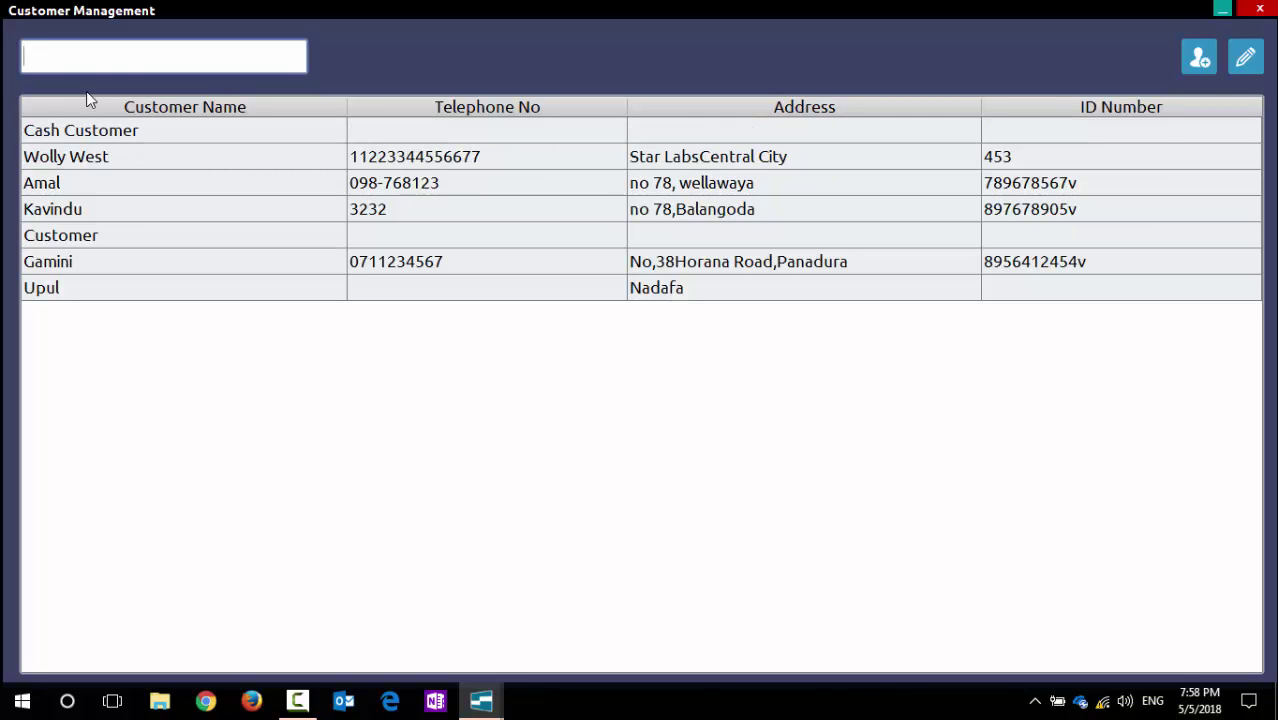
left_click(1200, 55)
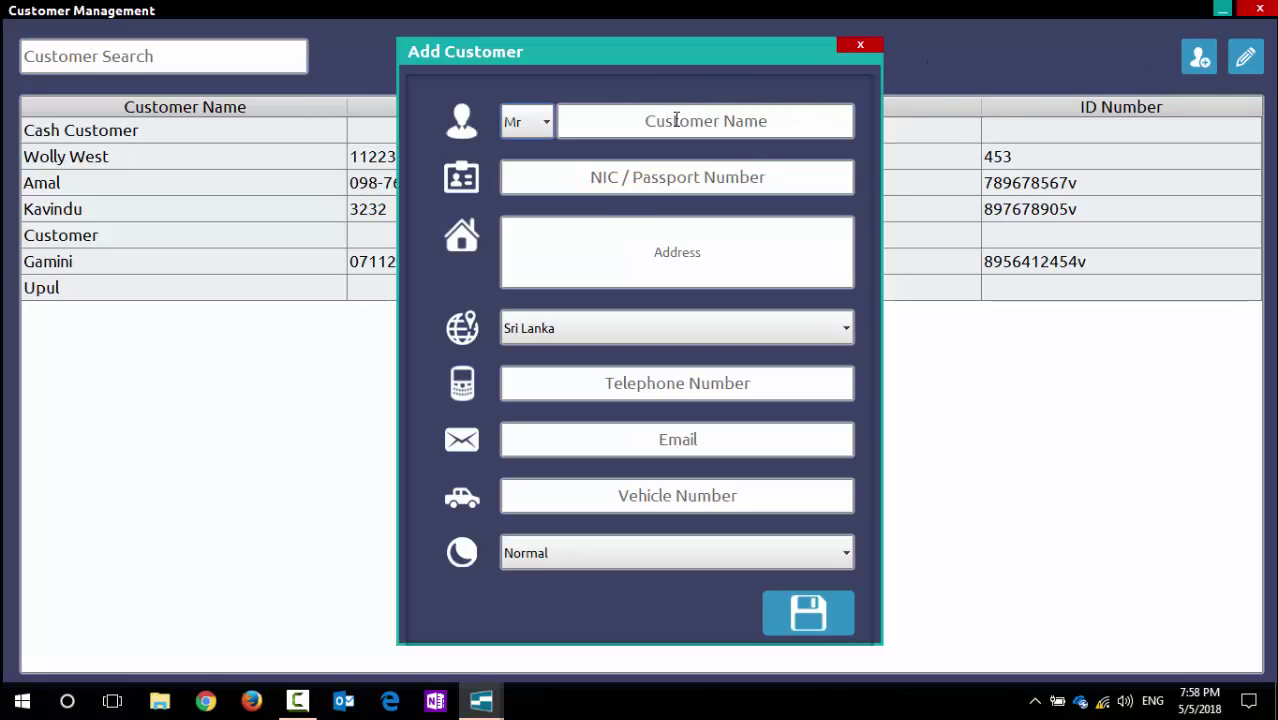
left_click(692, 176)
left_click(697, 249)
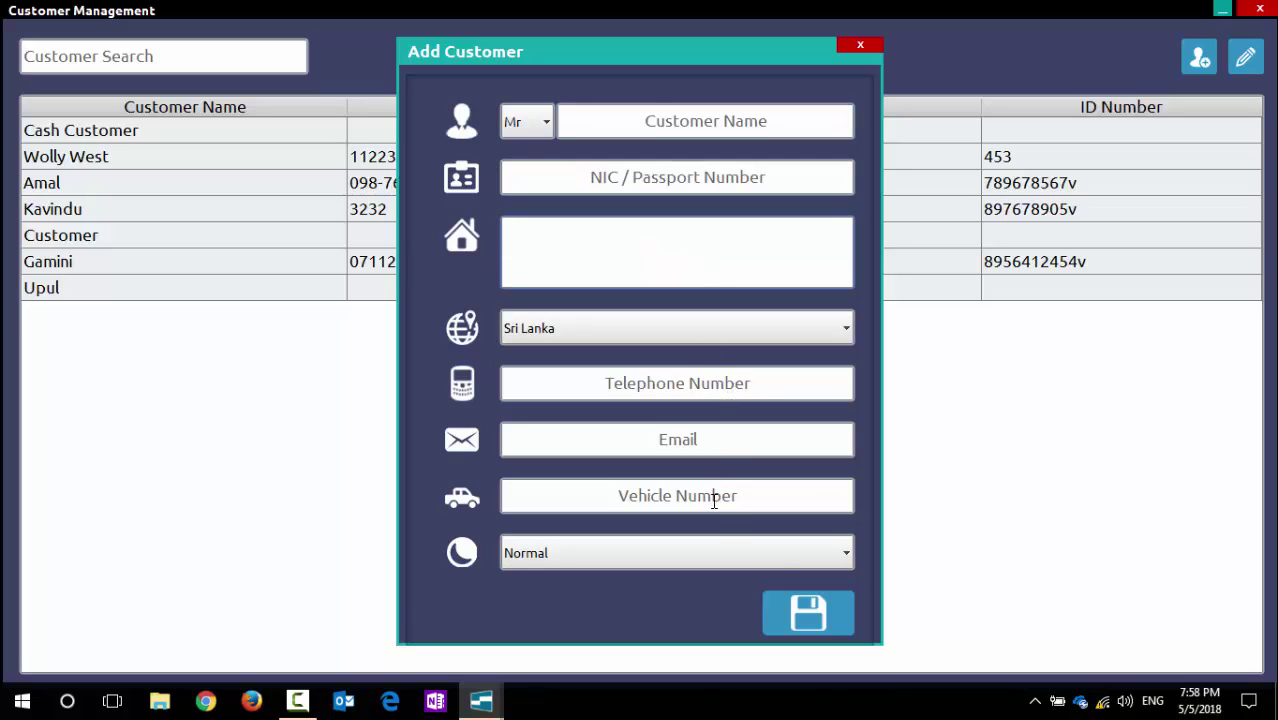
left_click(846, 560)
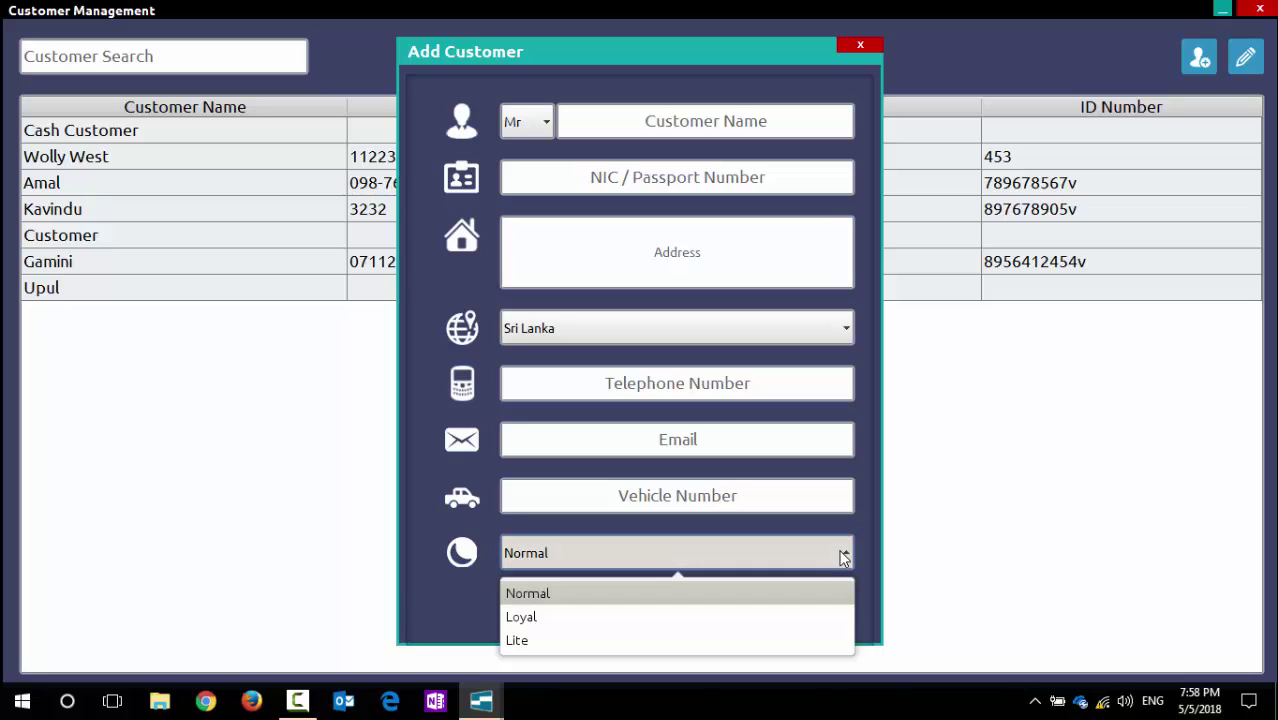
left_click(668, 57)
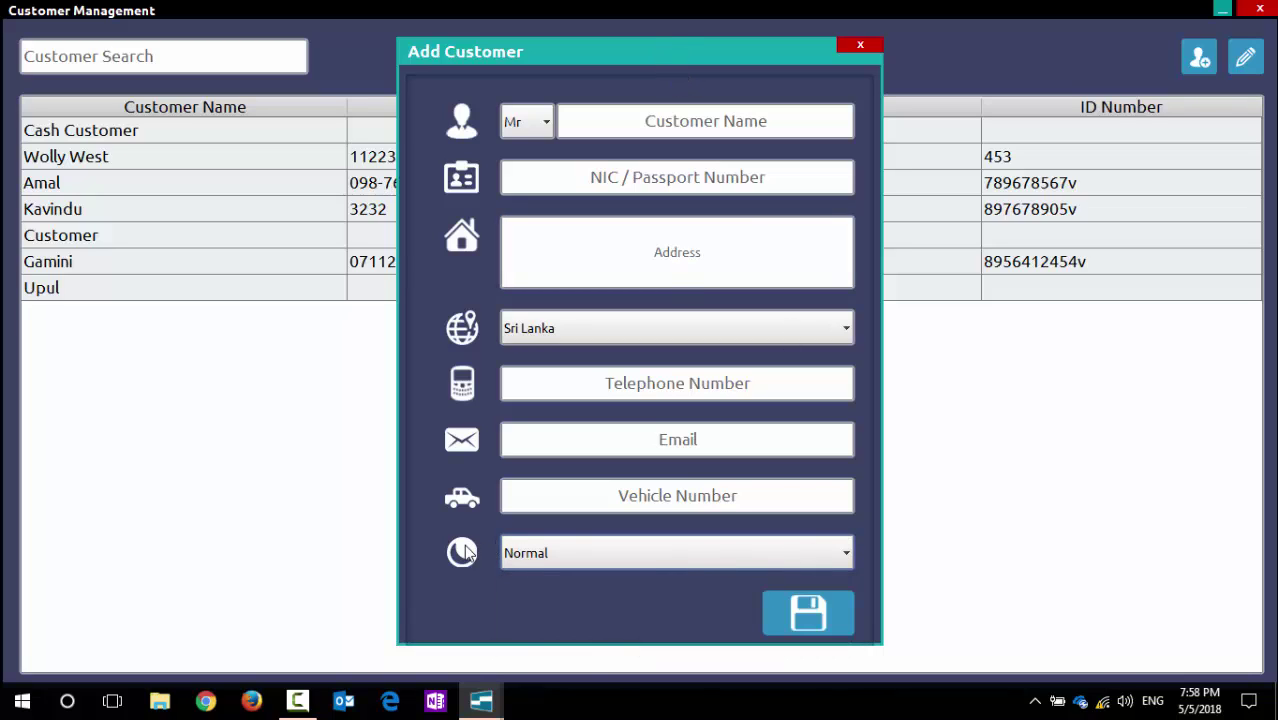
left_click(731, 554)
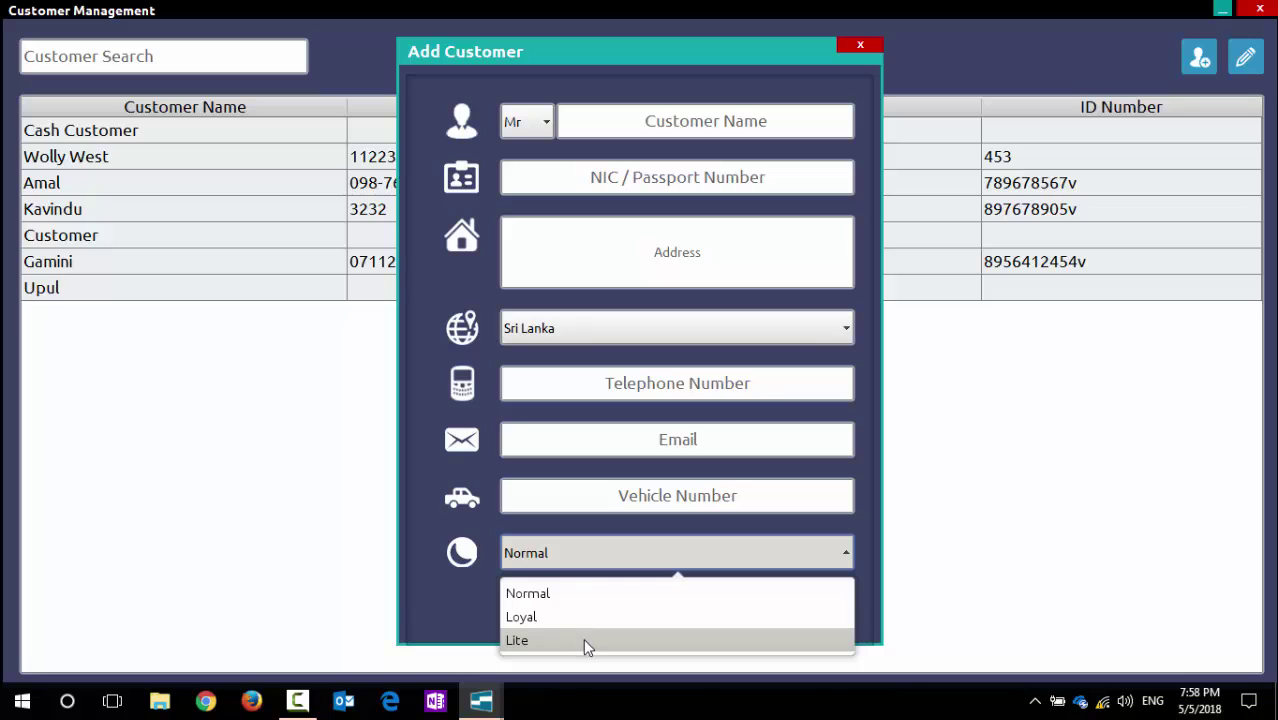
left_click(560, 593)
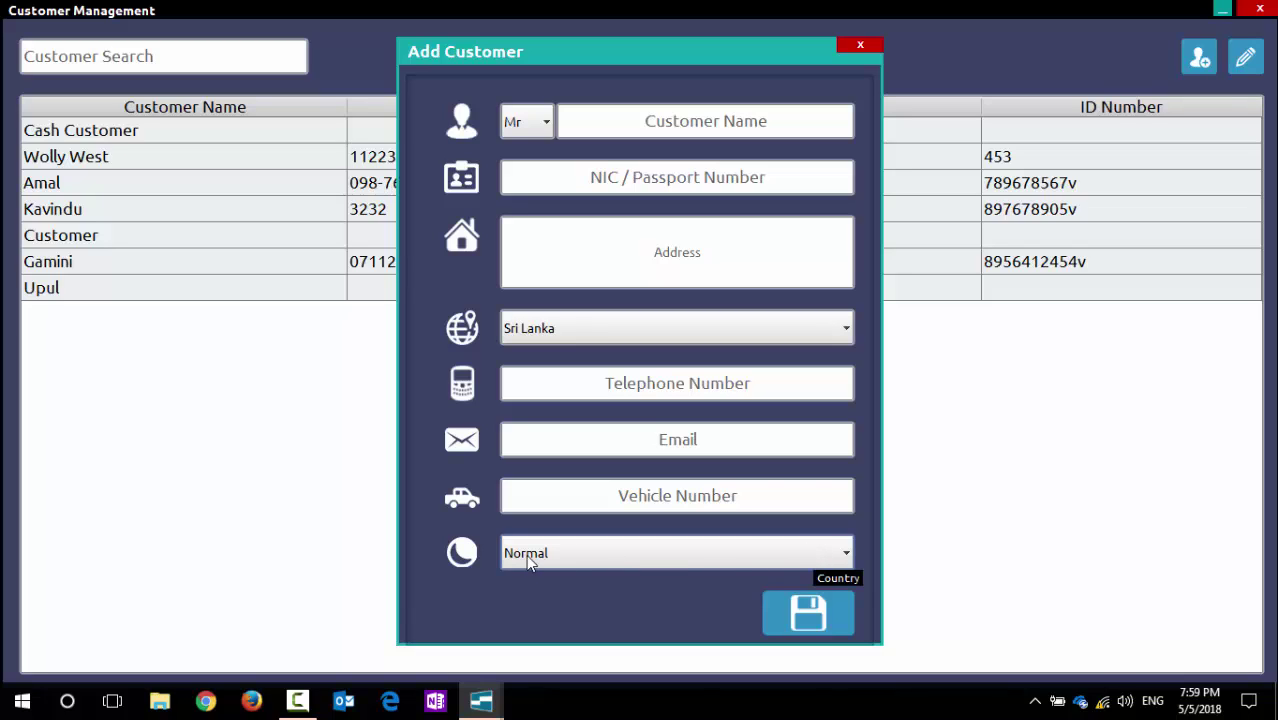
left_click(842, 556)
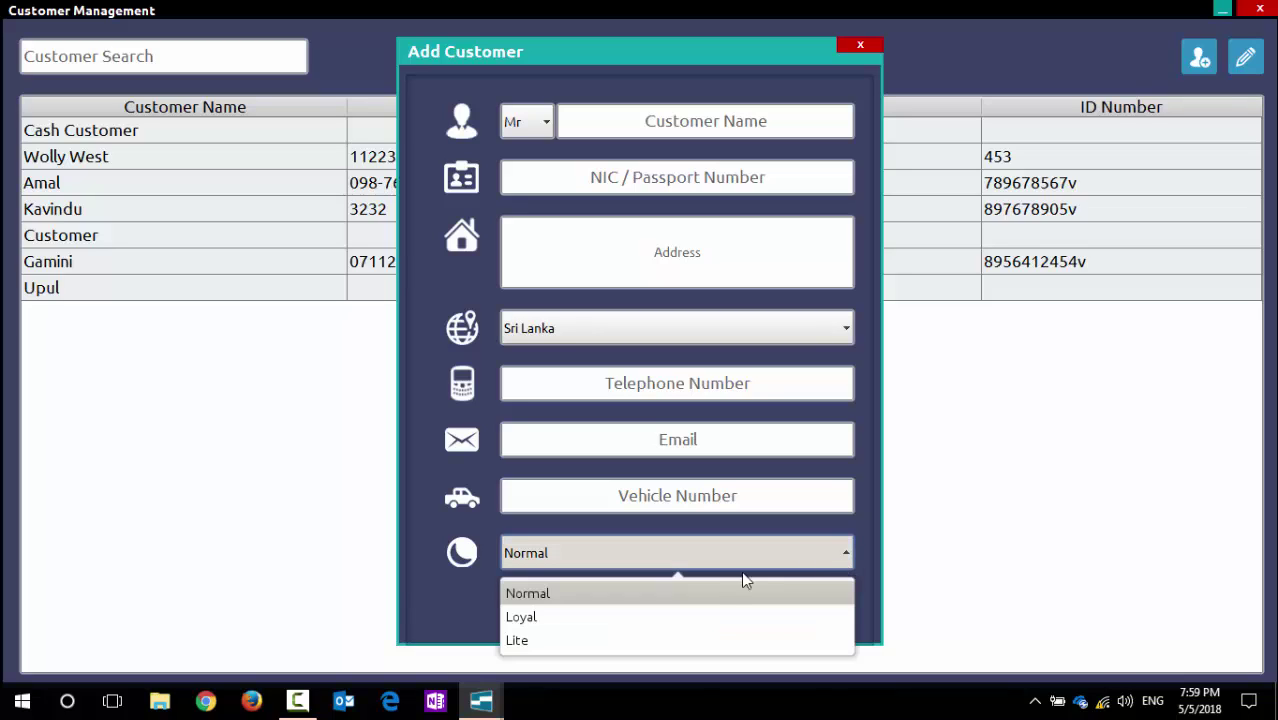
left_click(710, 618)
left_click(713, 553)
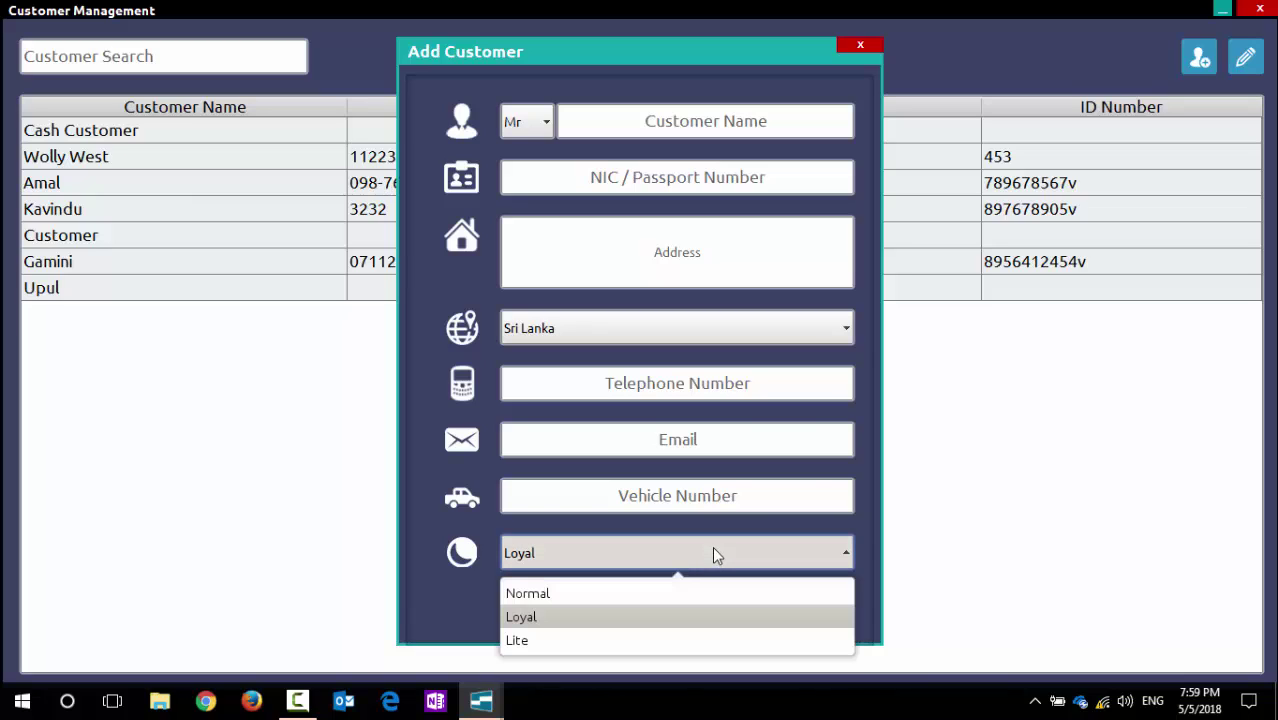
left_click(560, 641)
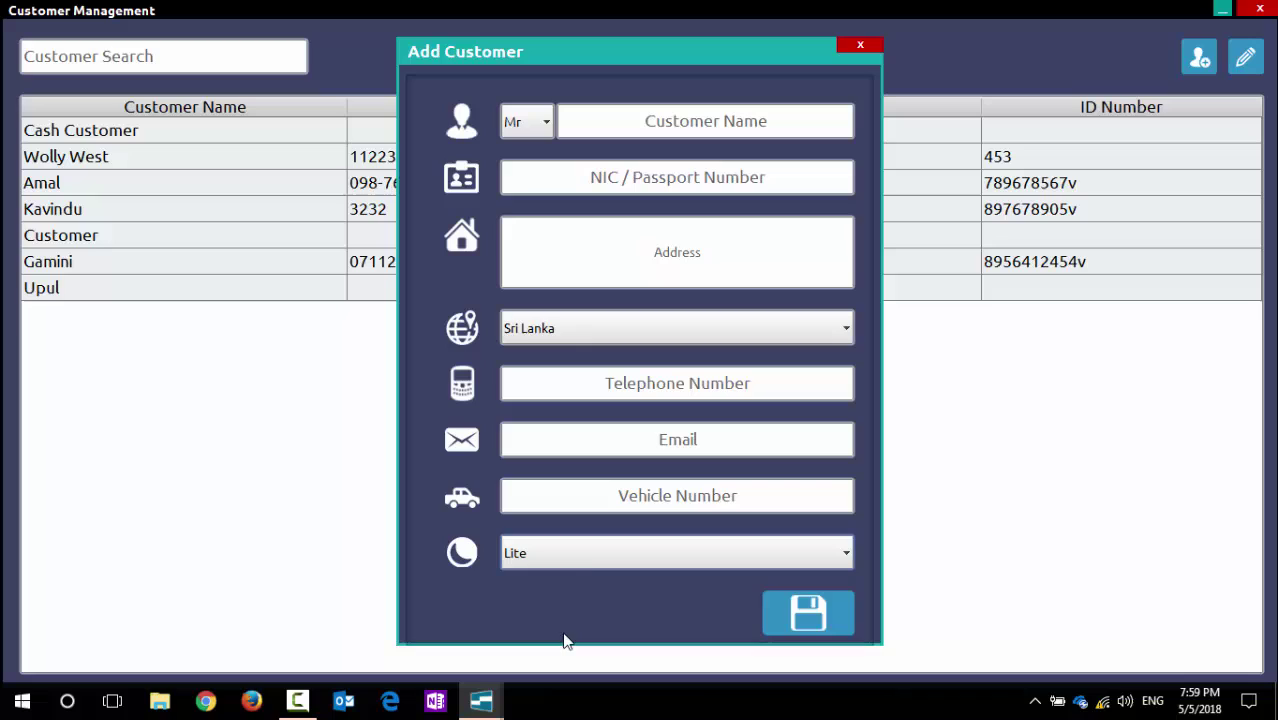
left_click(581, 555)
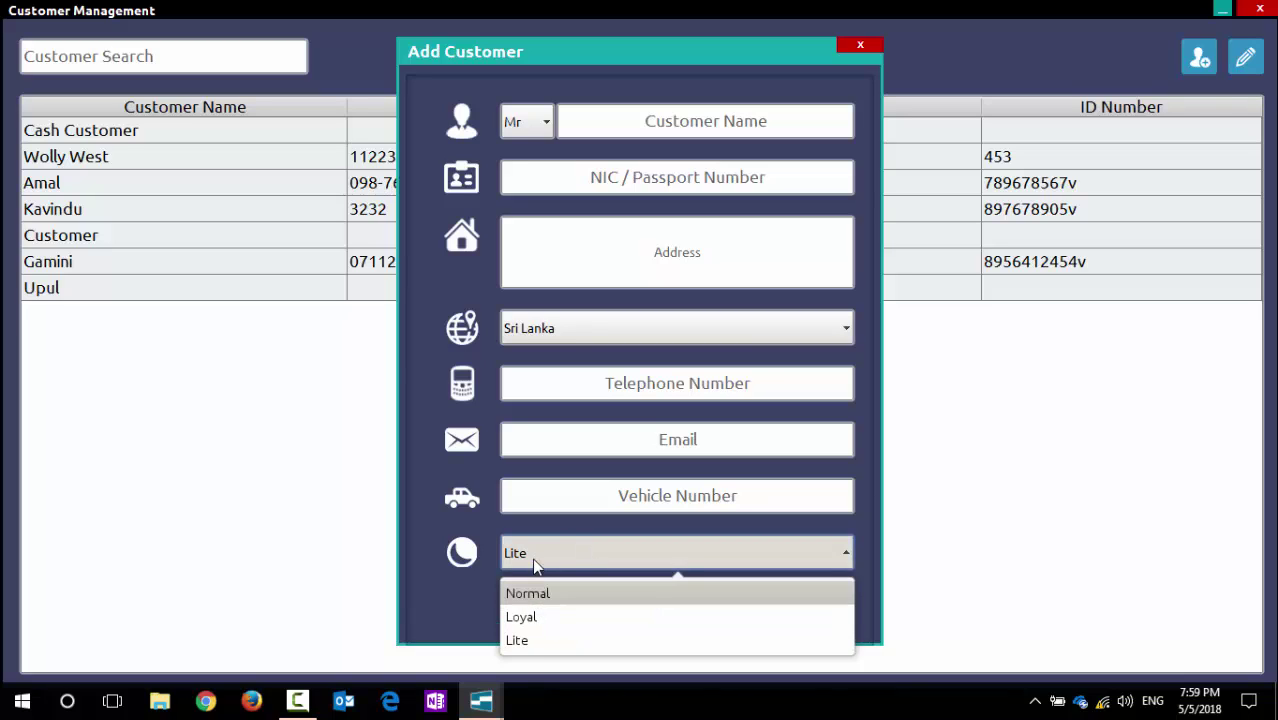
left_click(541, 558)
left_click(585, 557)
left_click(573, 595)
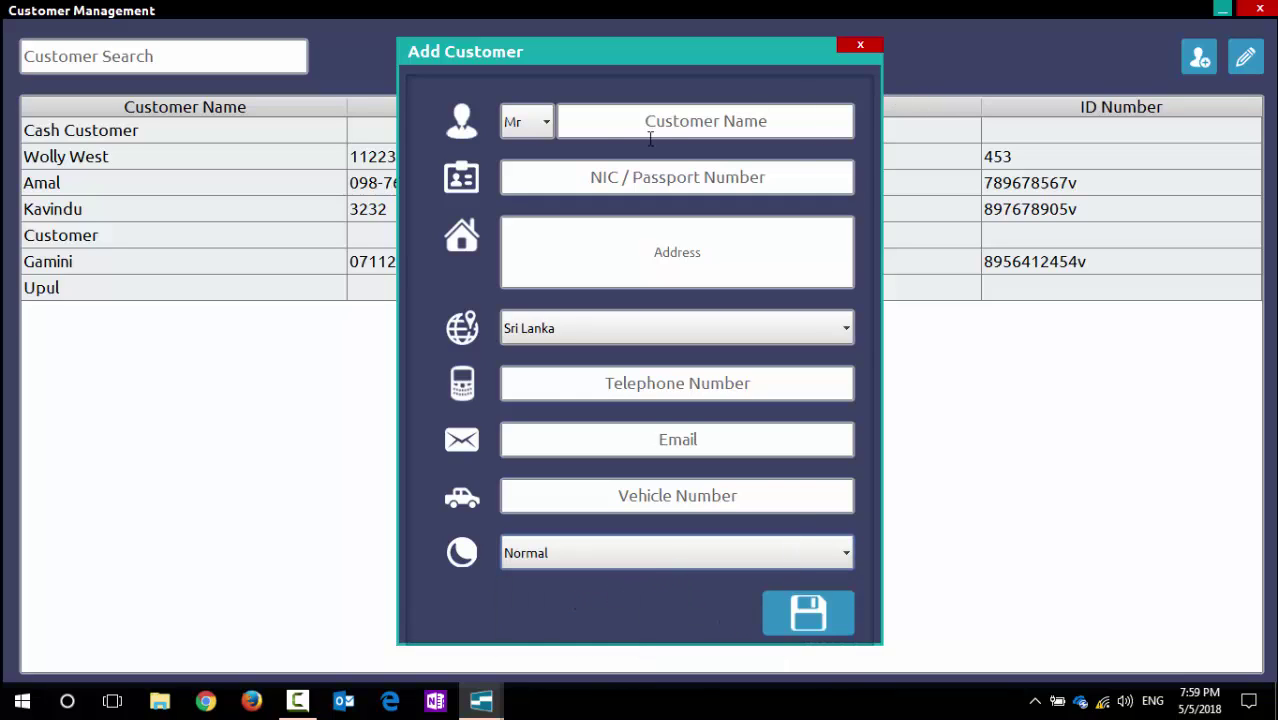
left_click(546, 122)
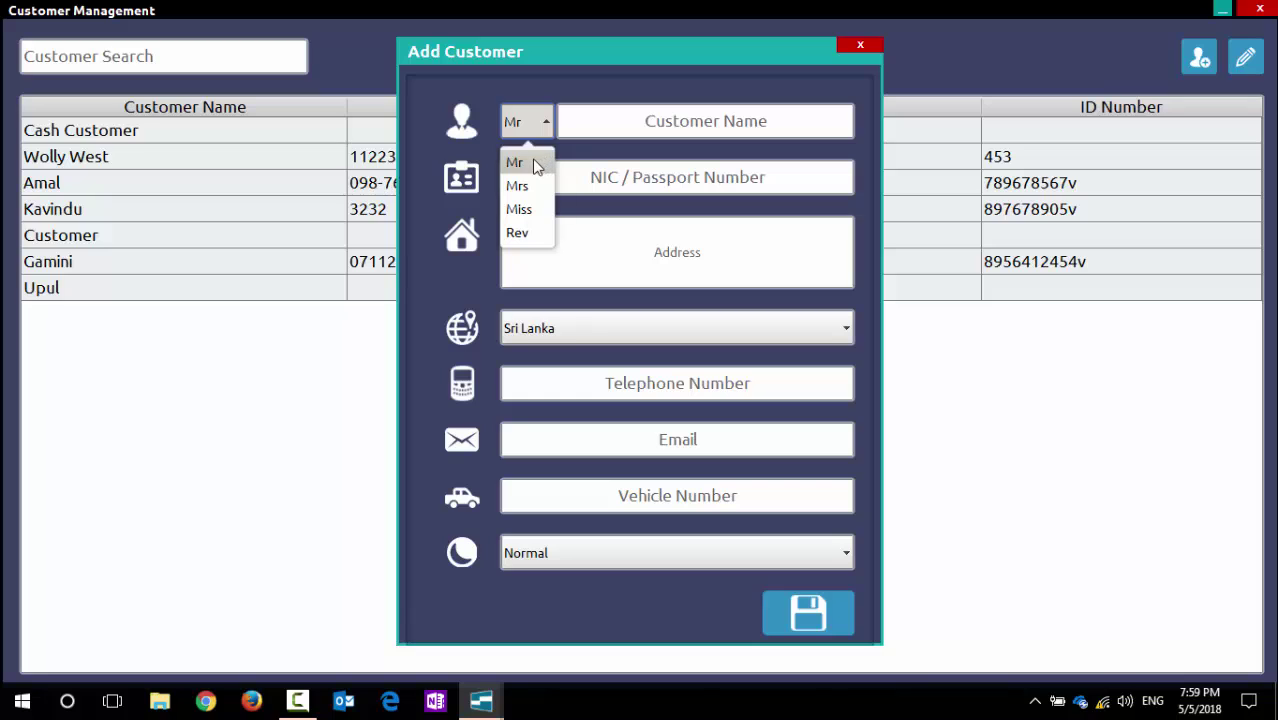
left_click(620, 122)
left_click(619, 166)
left_click(633, 231)
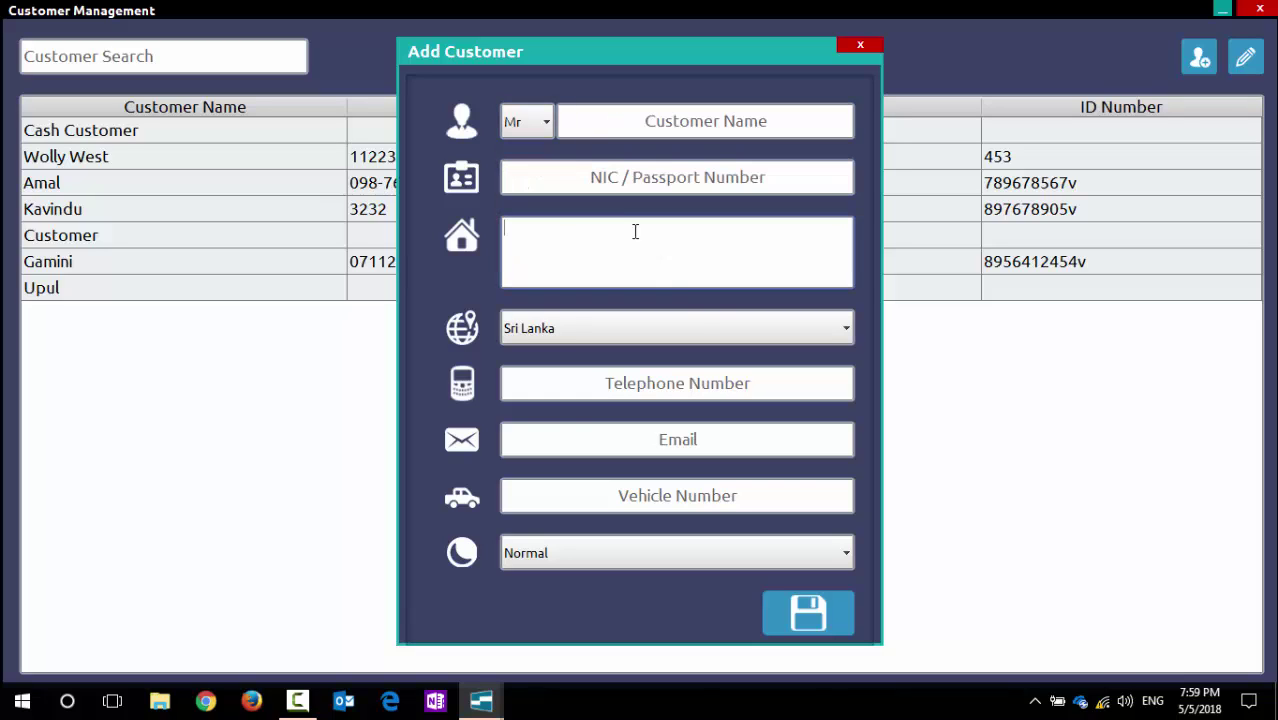
left_click(687, 325)
left_click(697, 330)
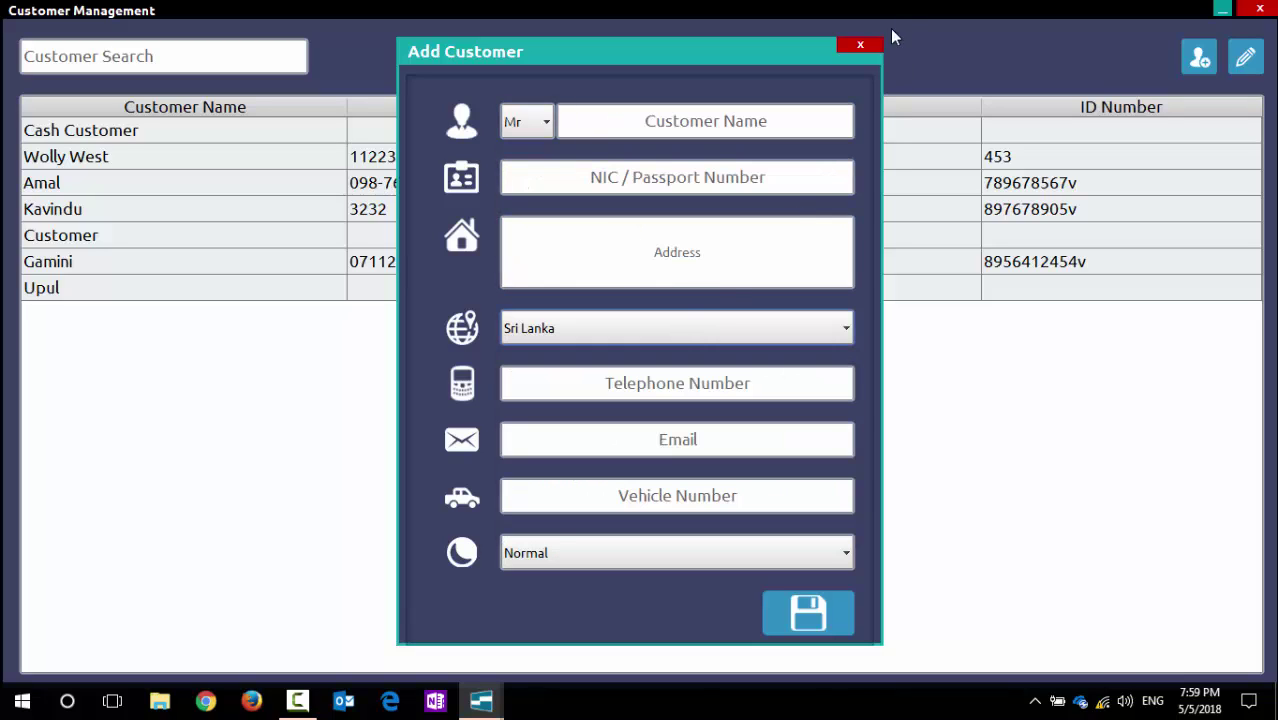
left_click(858, 44)
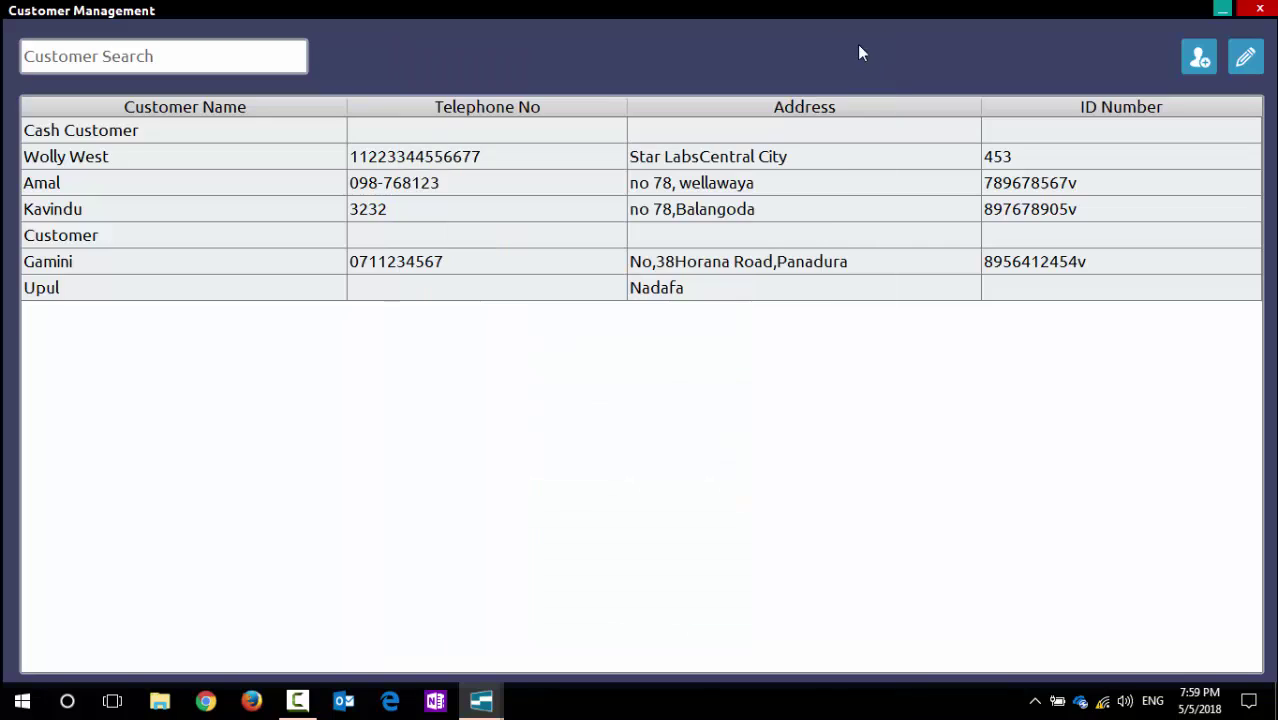
left_click(82, 183)
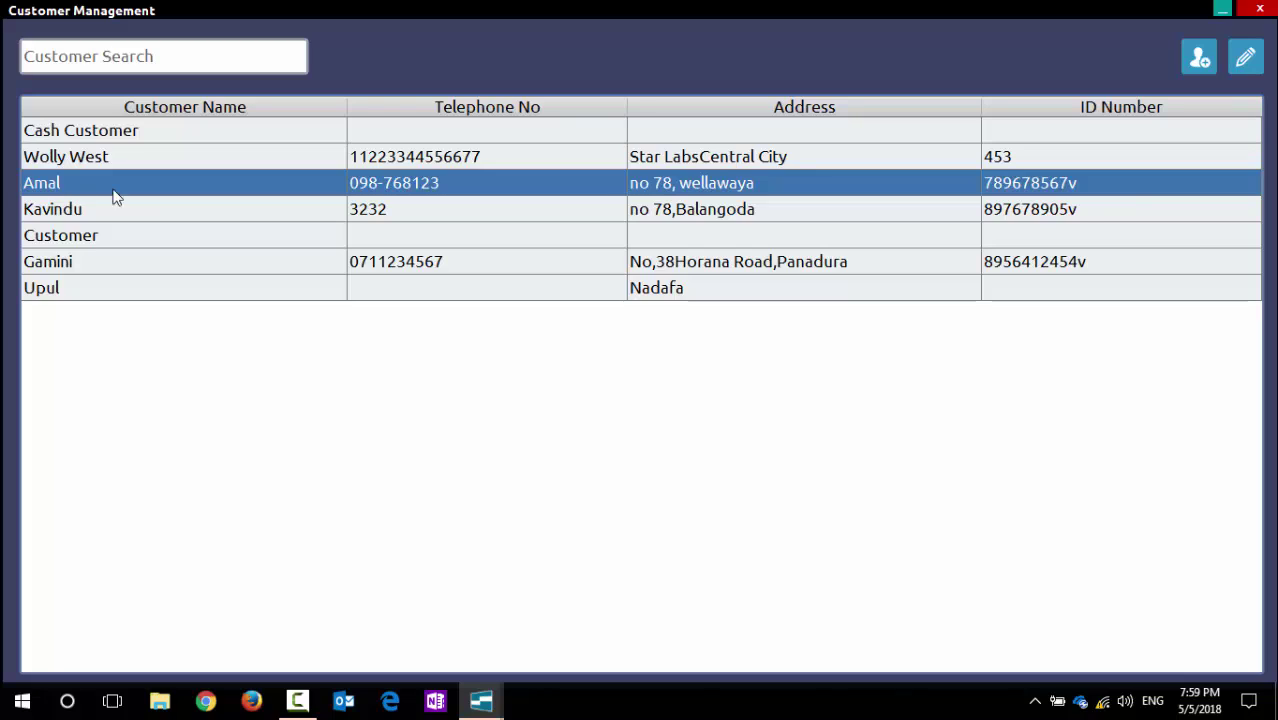
left_click(1247, 60)
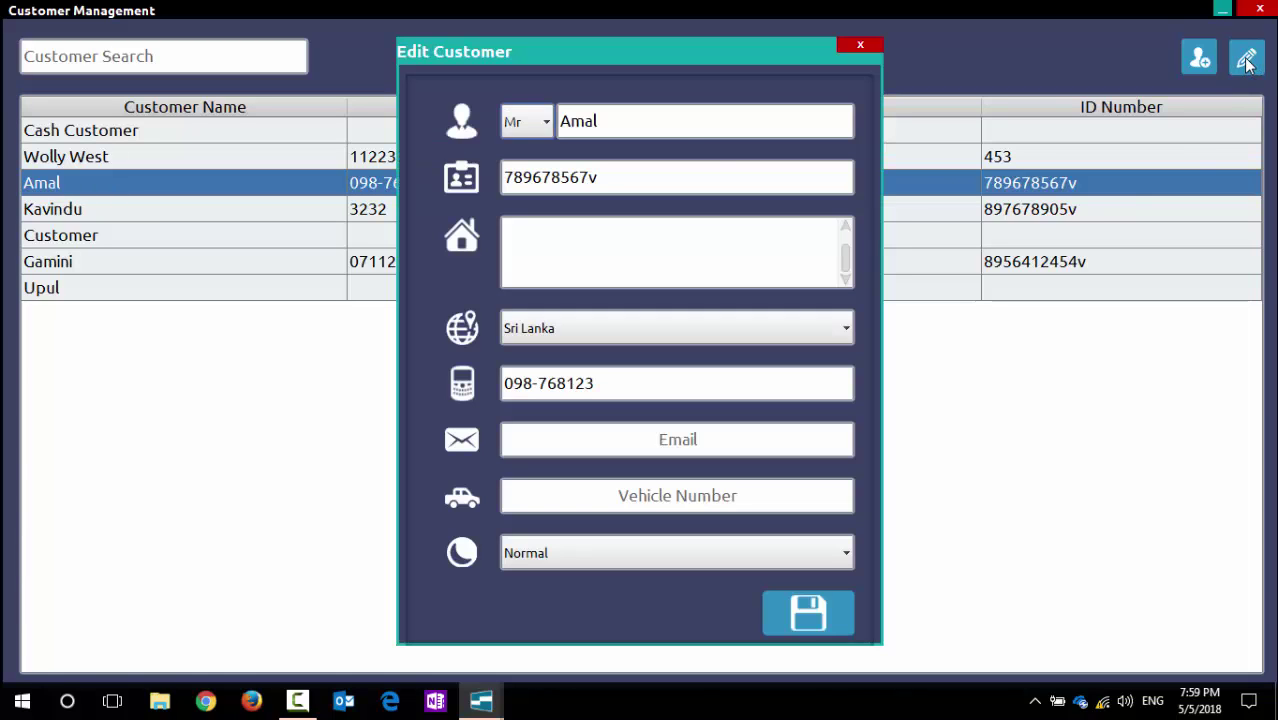
left_click(662, 122)
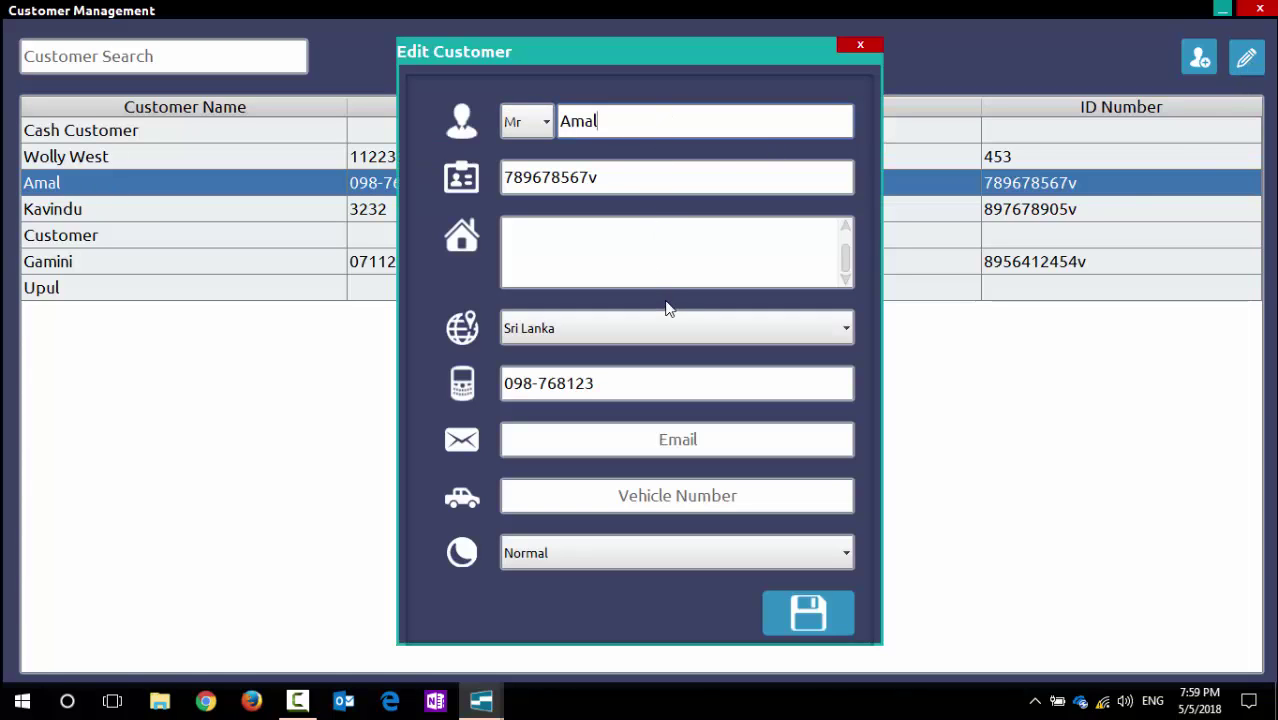
left_click(668, 270)
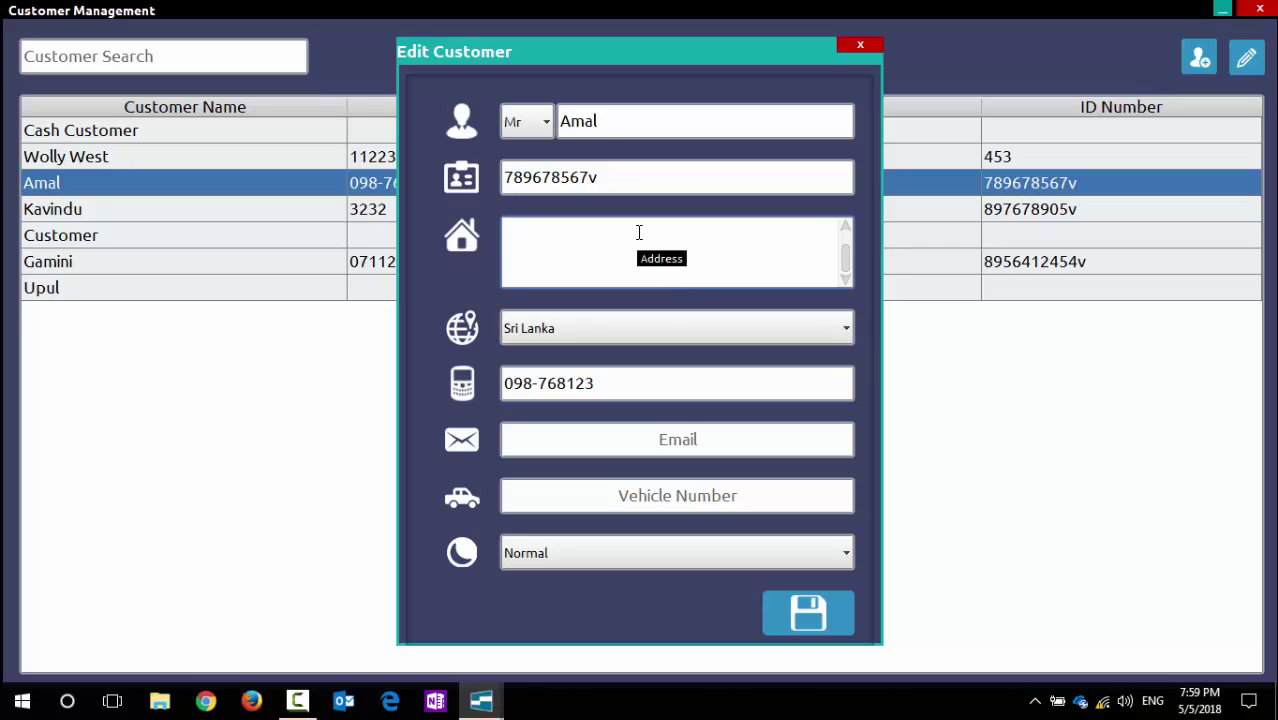
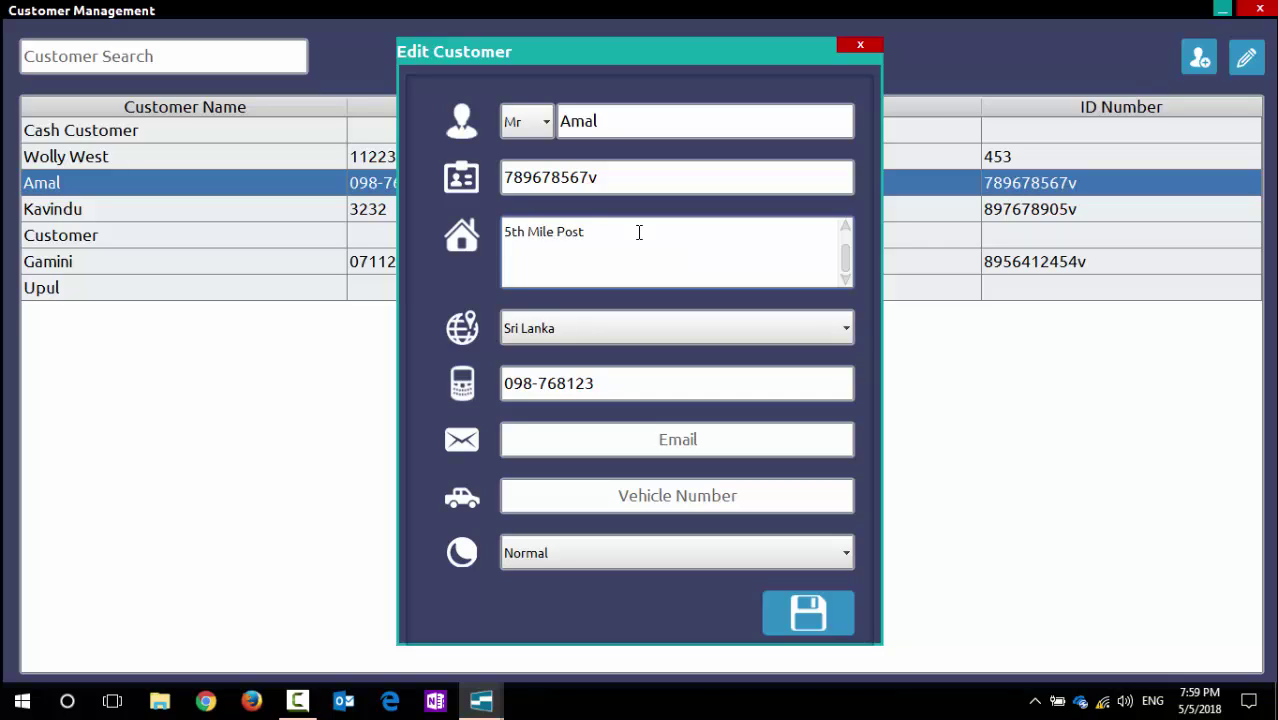
key("Return")
key("Return")
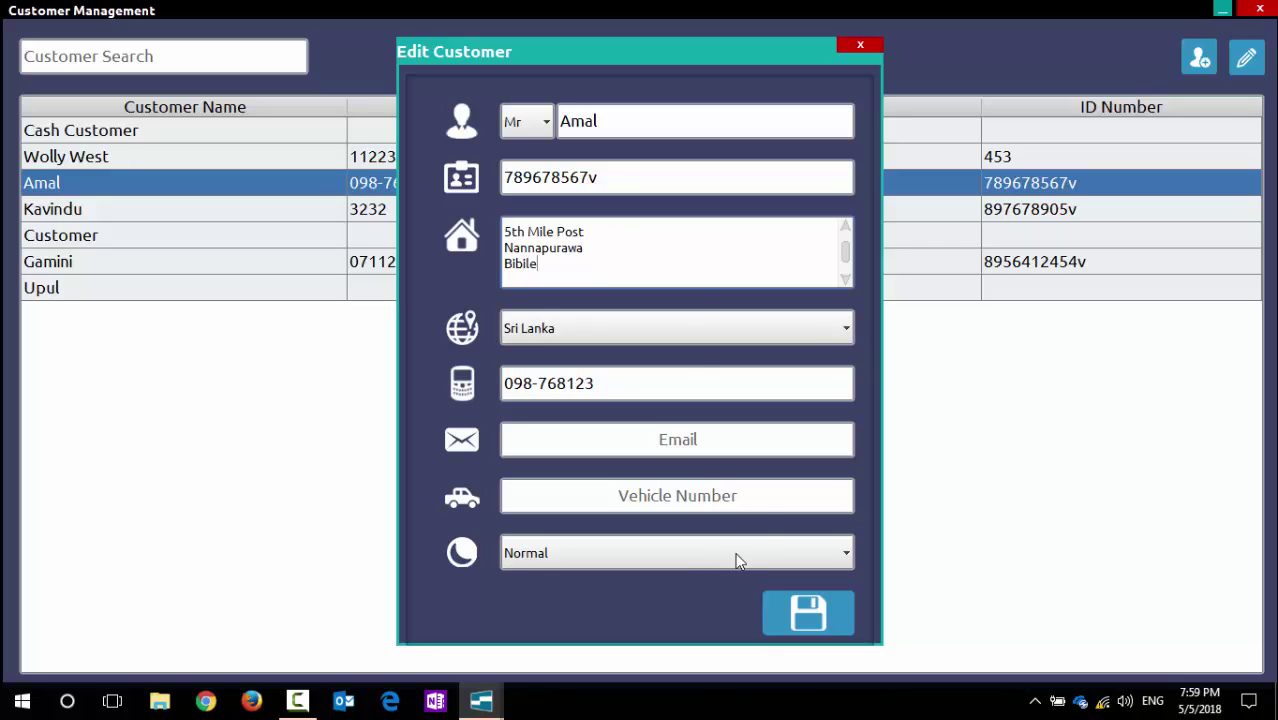
Step: Add vehicle number 123456 and an e-mail address, then save Amal's record
left_click(761, 506)
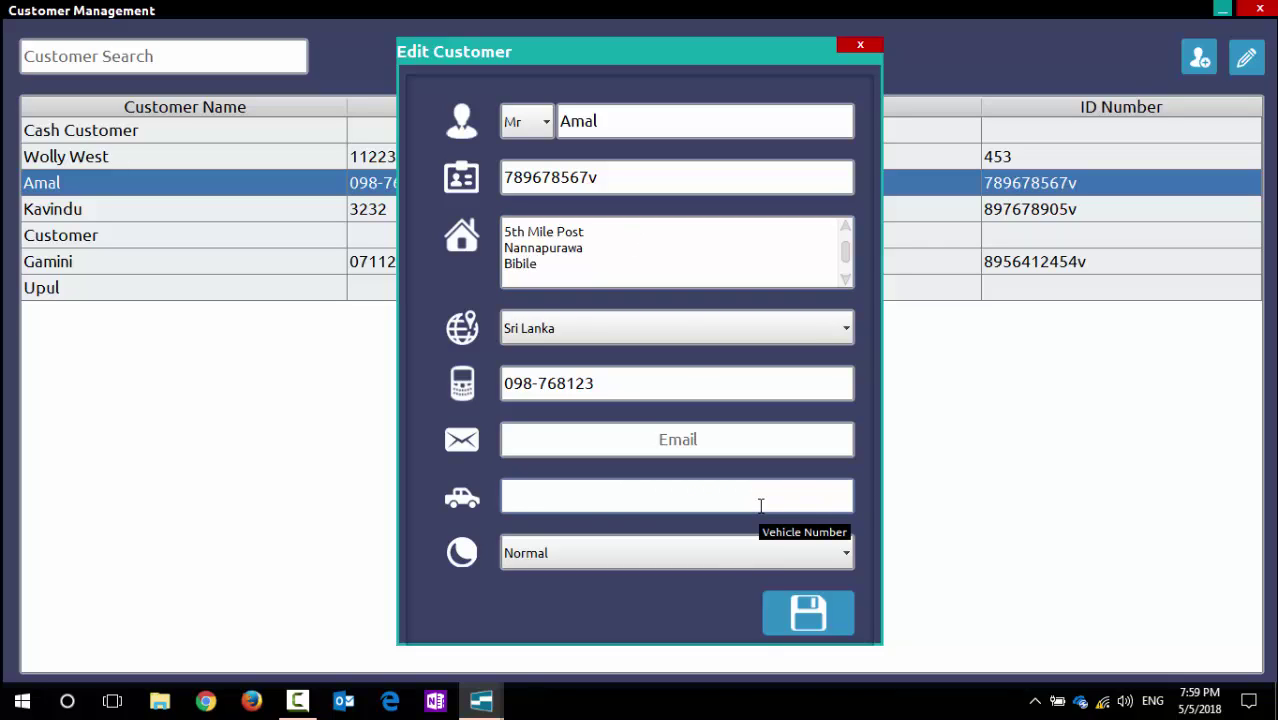
type("123456")
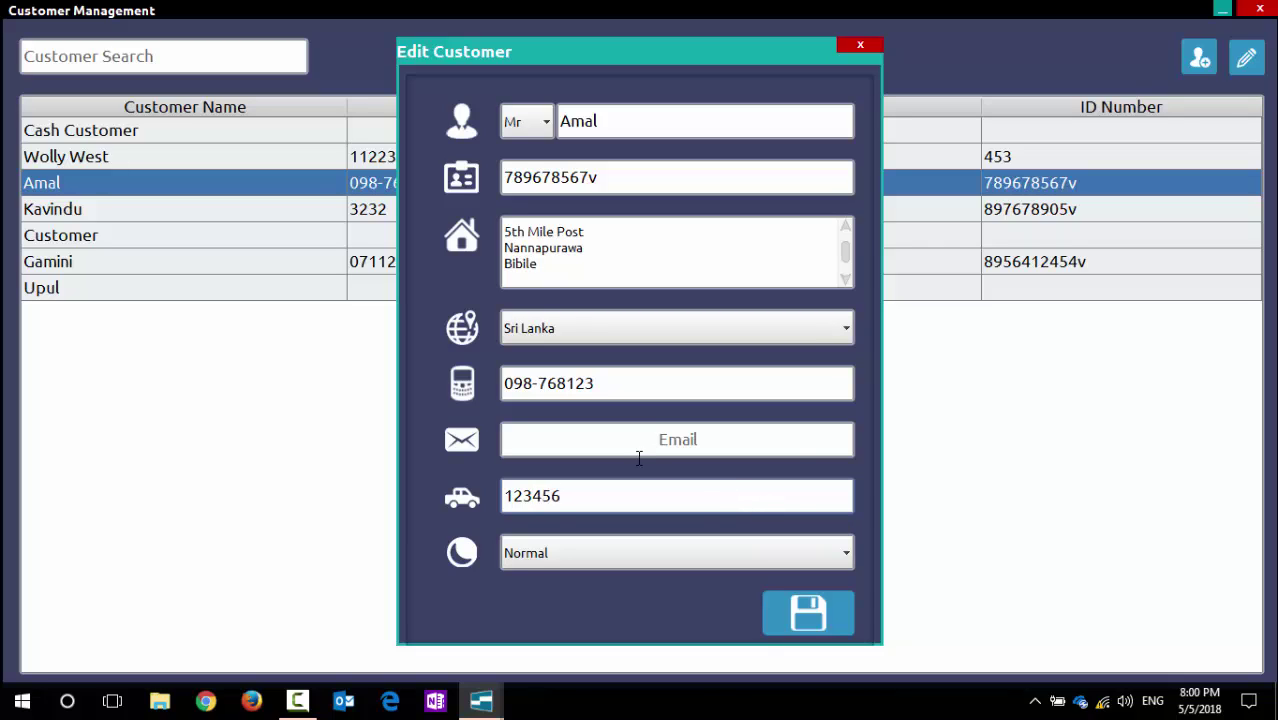
left_click(717, 435)
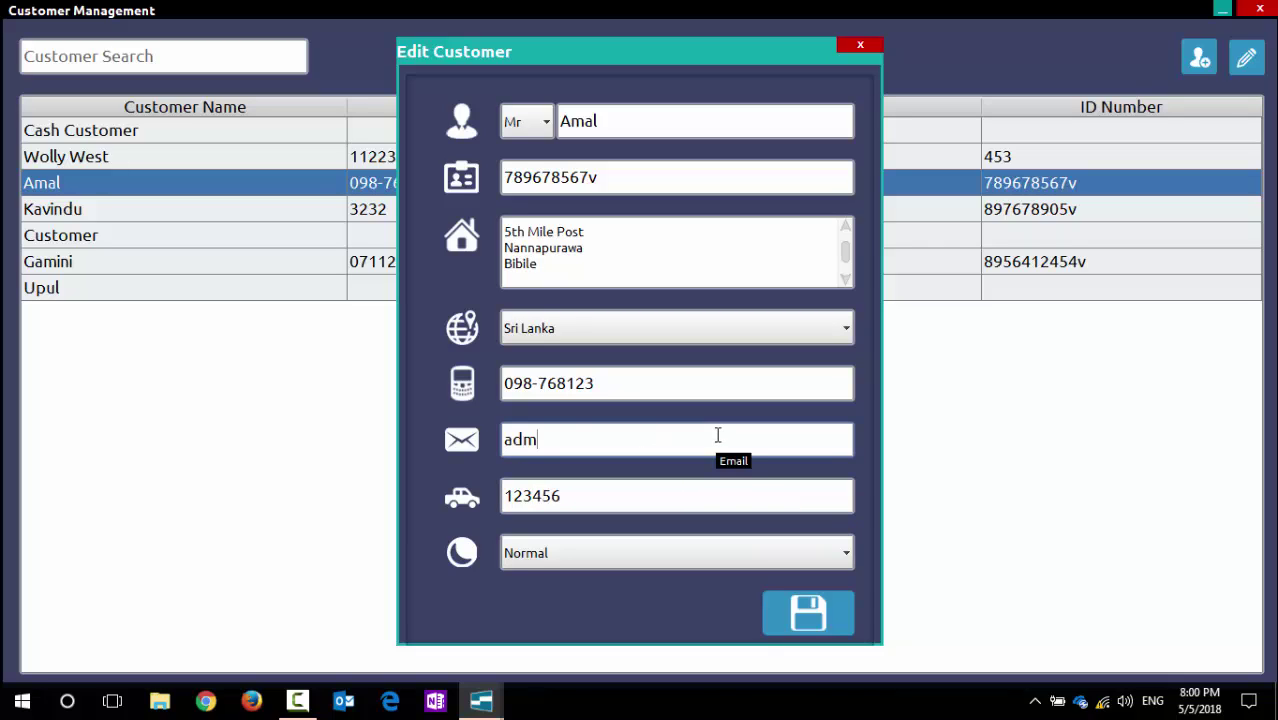
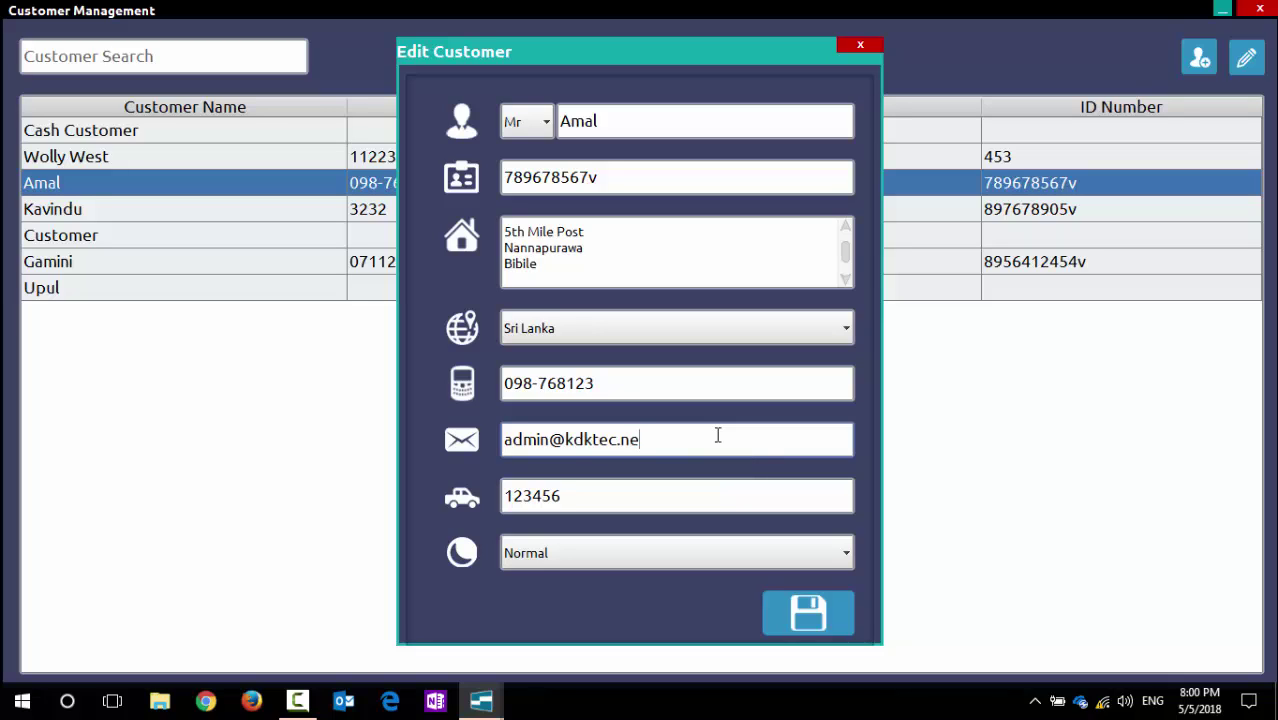
left_click(821, 619)
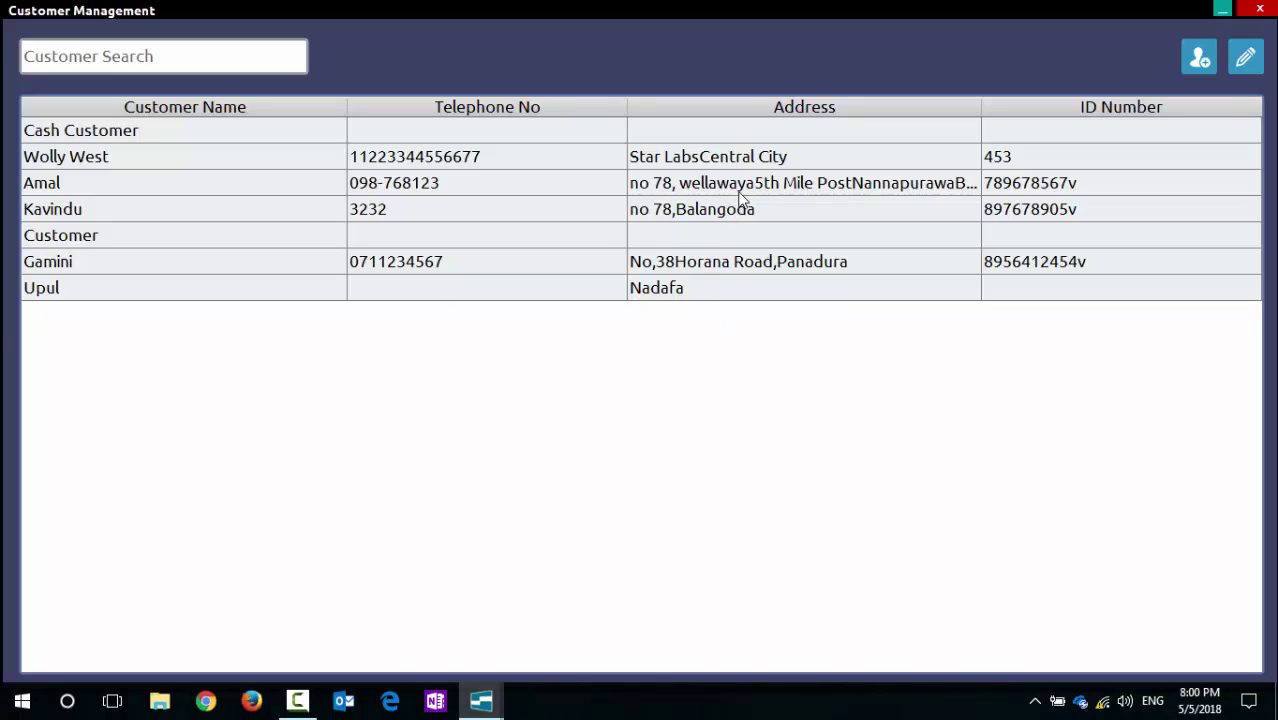
left_click(193, 189)
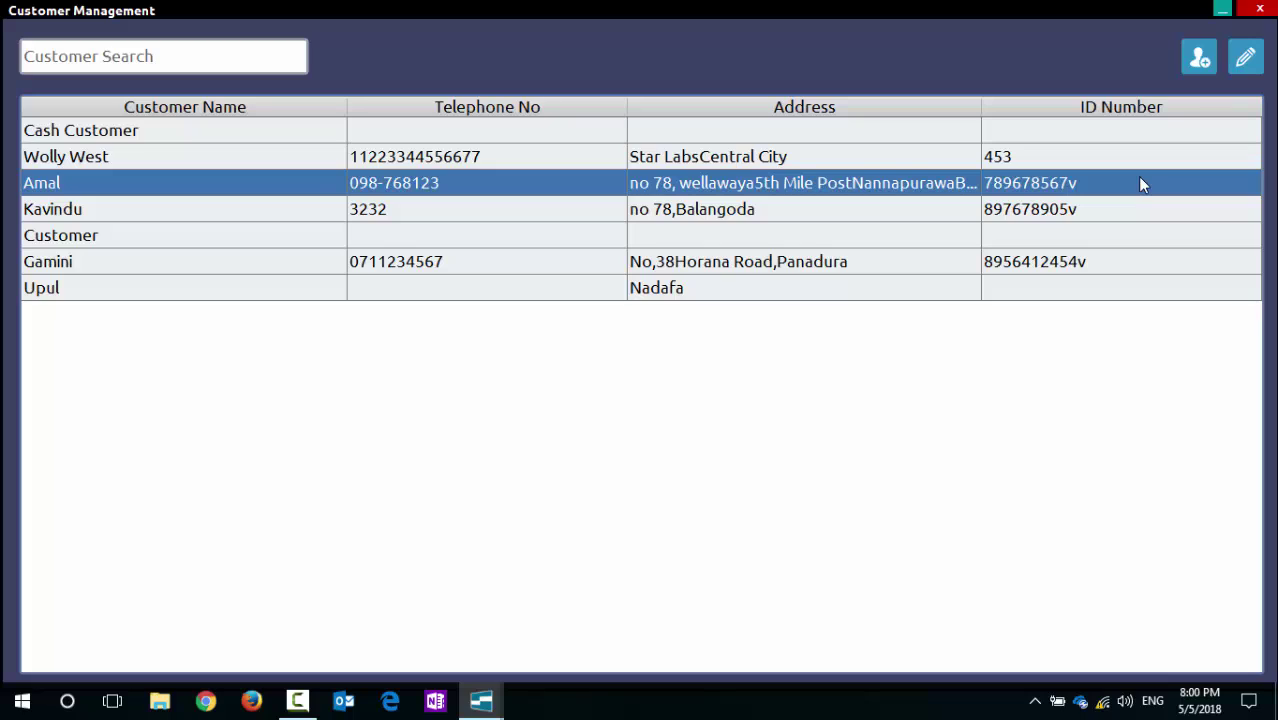
left_click(143, 54)
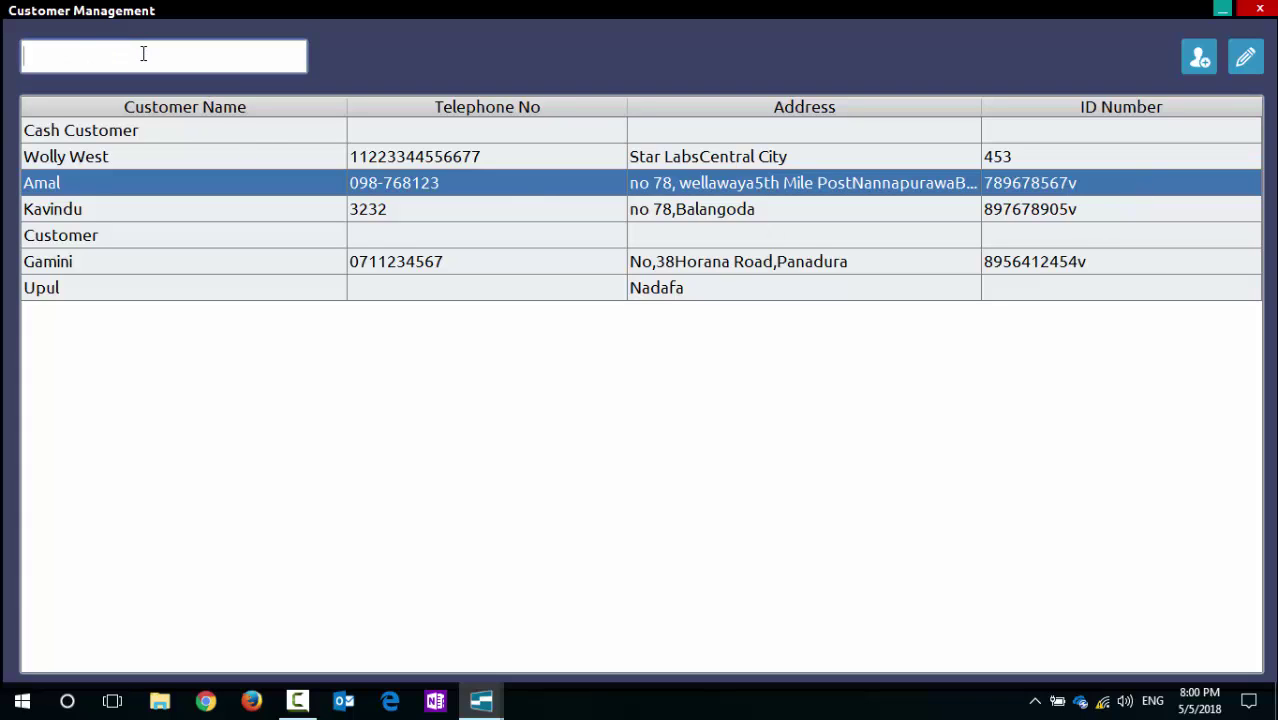
type("a")
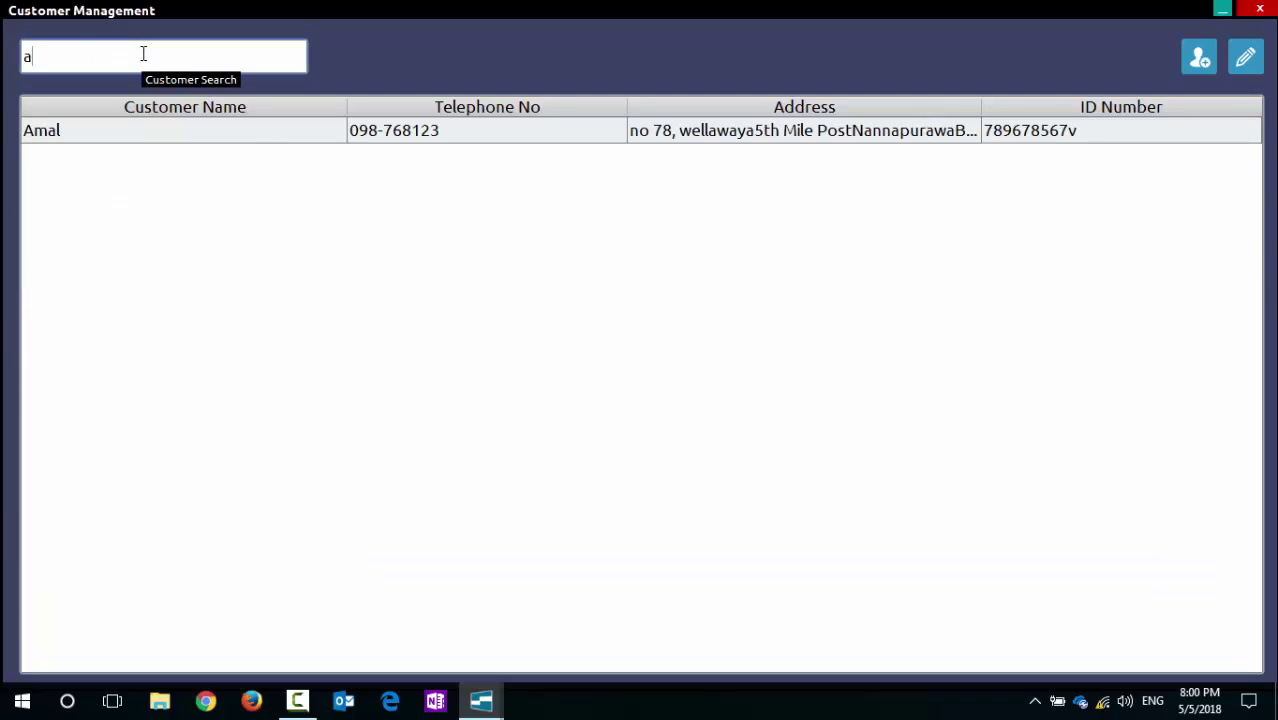
key("BackSpace")
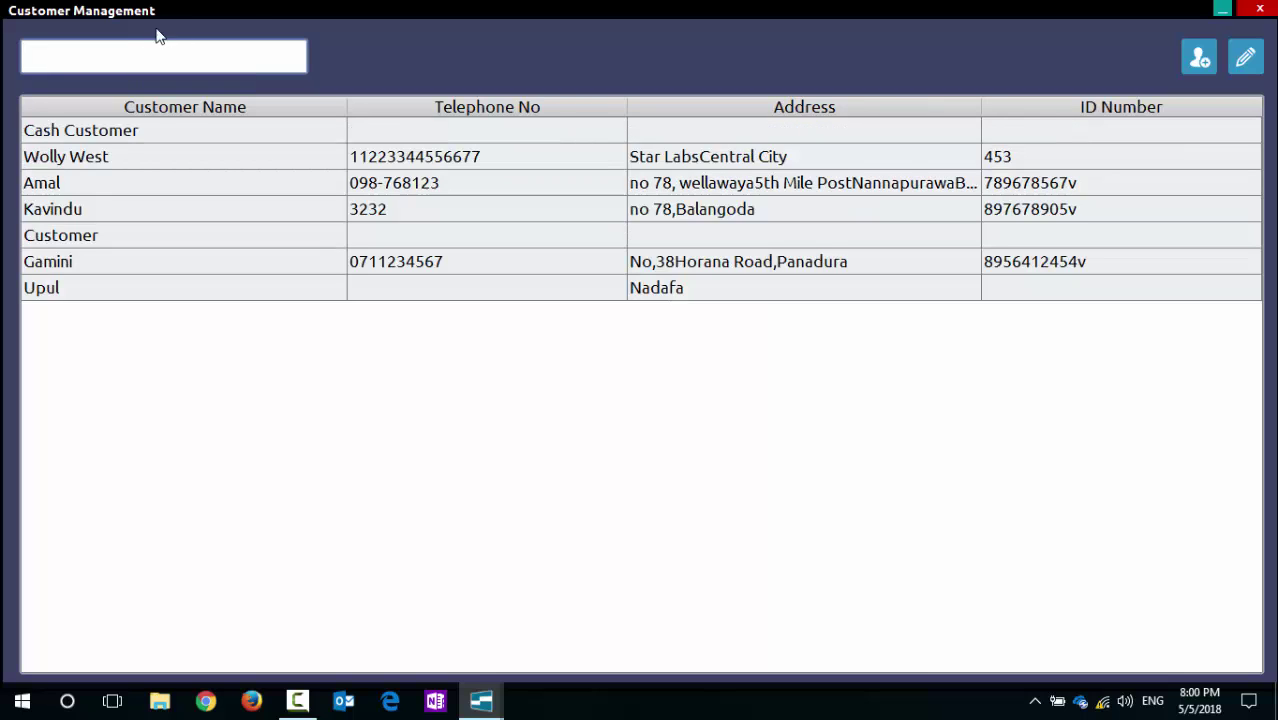
left_click(579, 183)
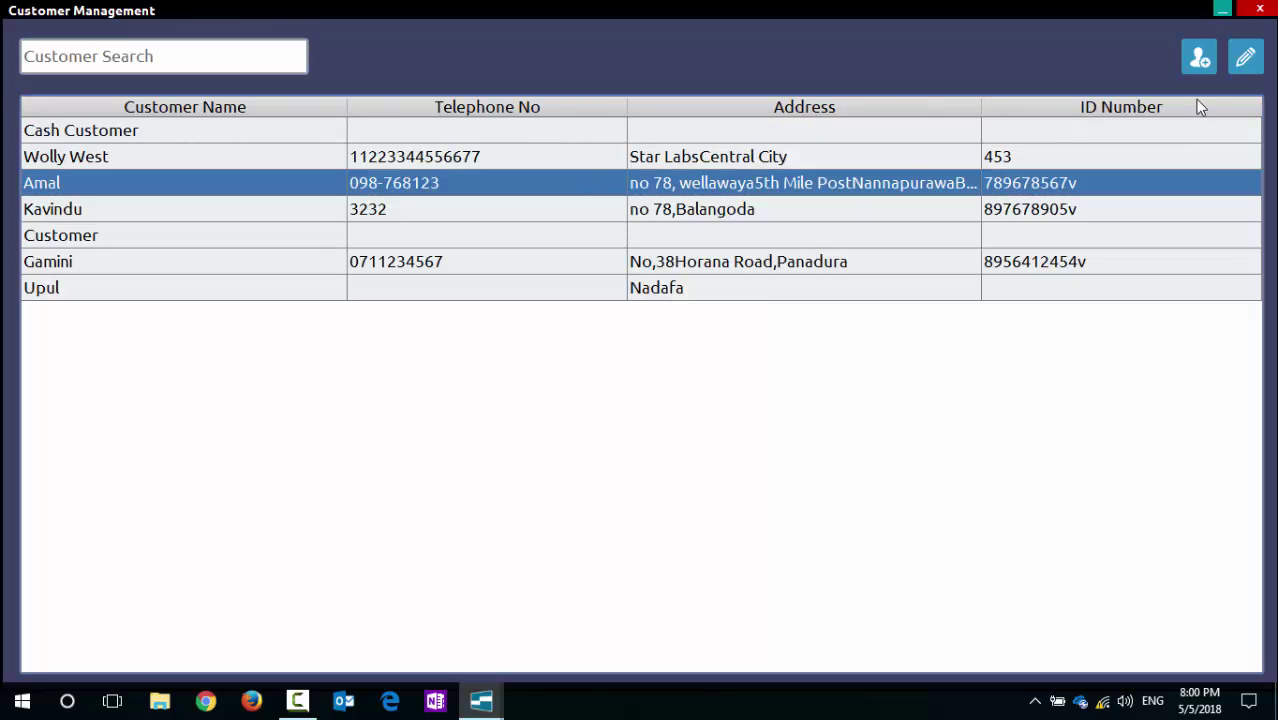
Step: Delete Amal's whole address, then close the editor without saving
left_click(1240, 62)
scroll(714, 252, "up", 2)
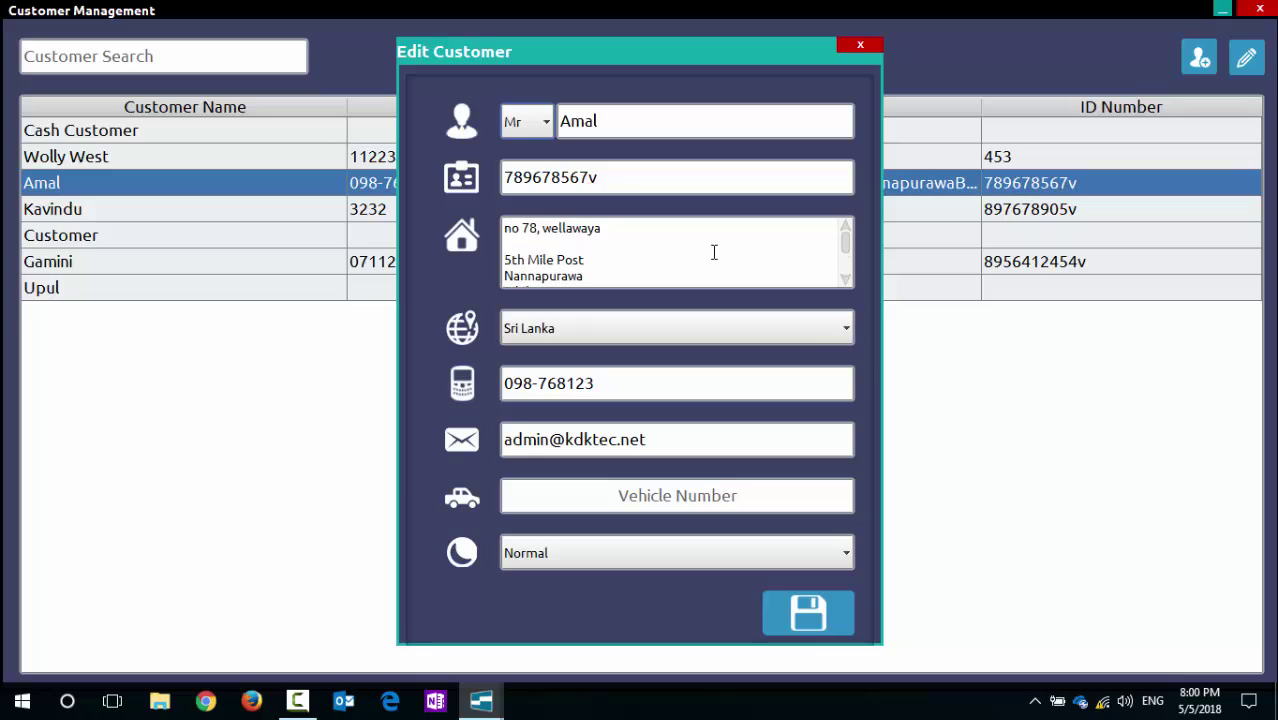
scroll(714, 252, "down", 2)
left_click(520, 264)
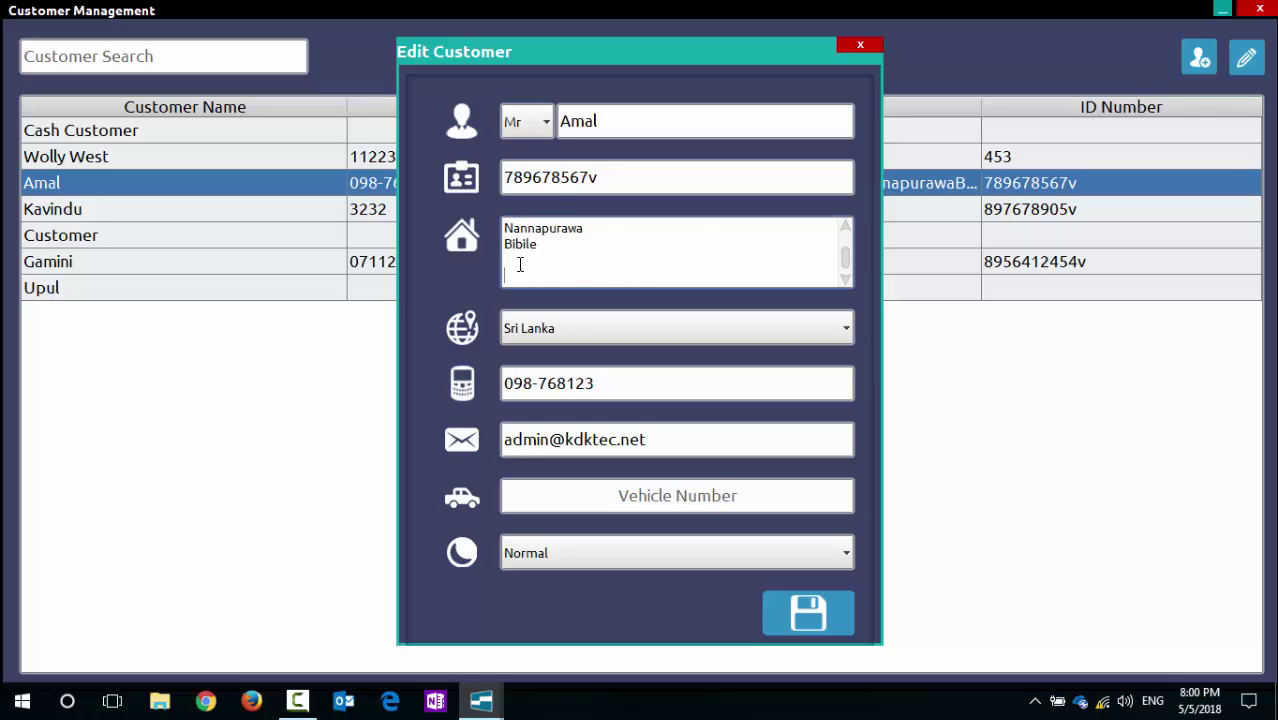
left_click_drag(520, 264, 458, 213)
key("BackSpace")
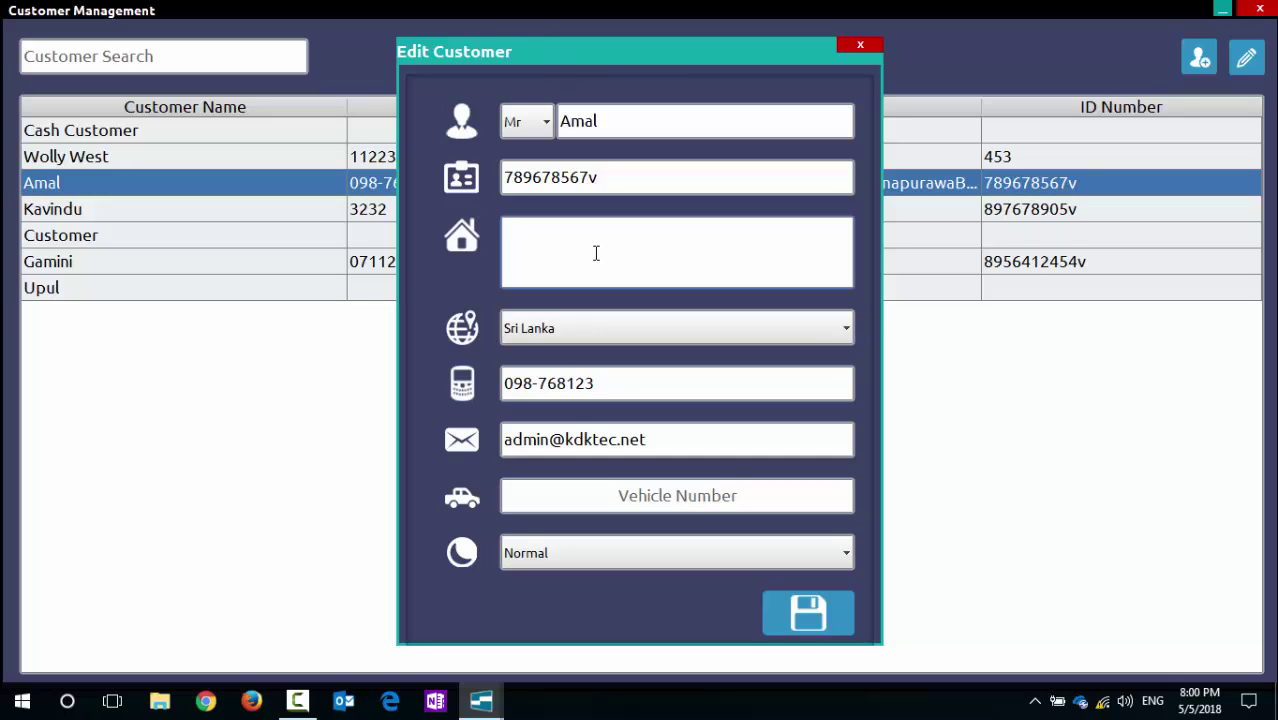
left_click(872, 44)
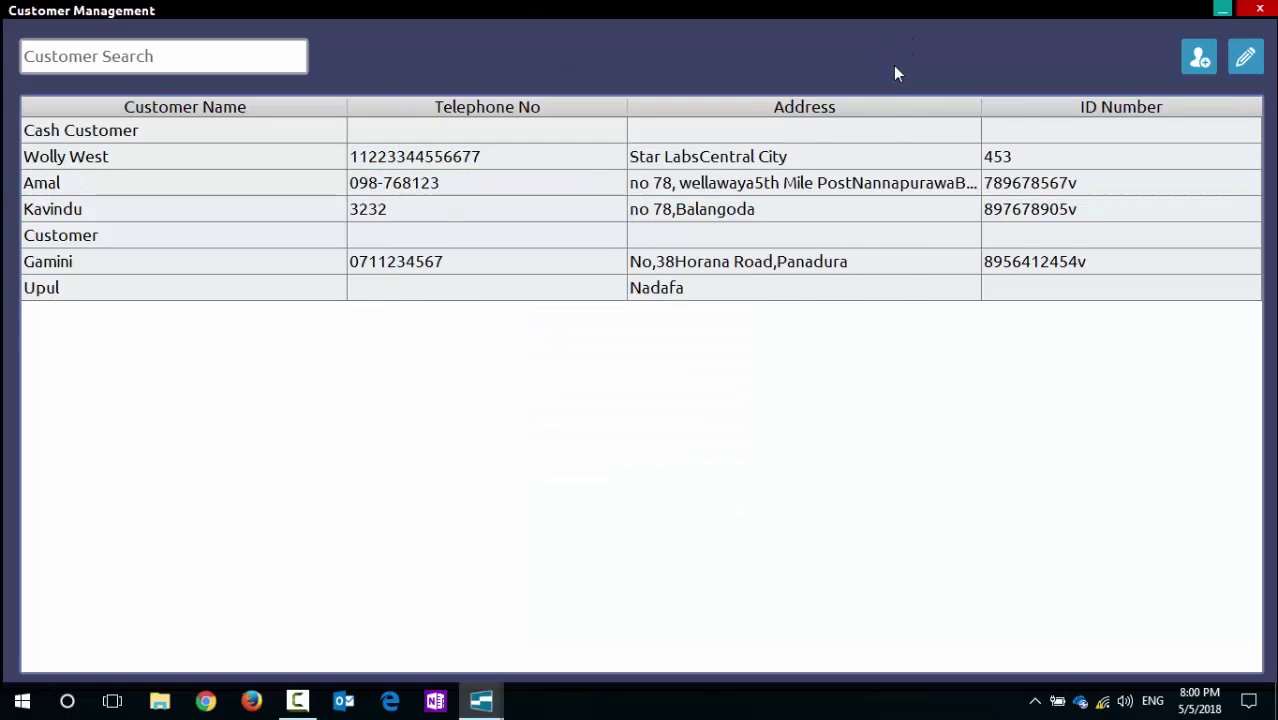
left_click(948, 185)
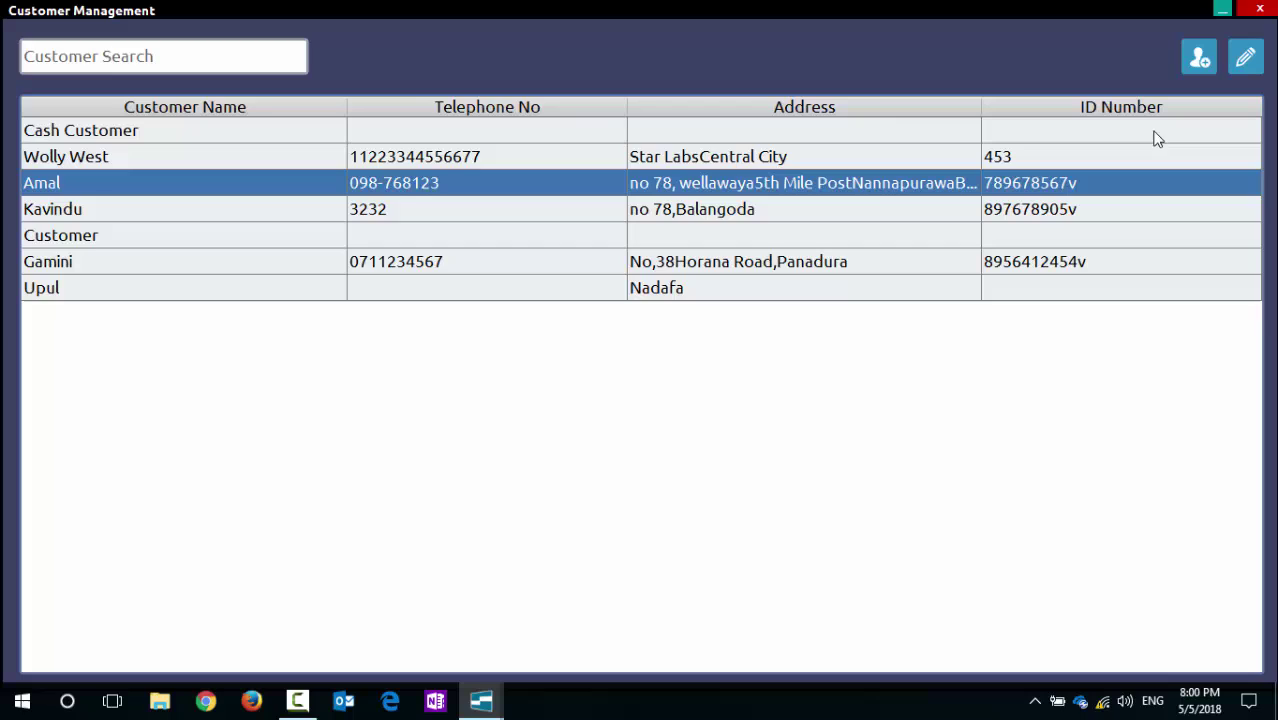
left_click(1245, 57)
left_click(533, 258)
scroll(615, 277, "up", 1)
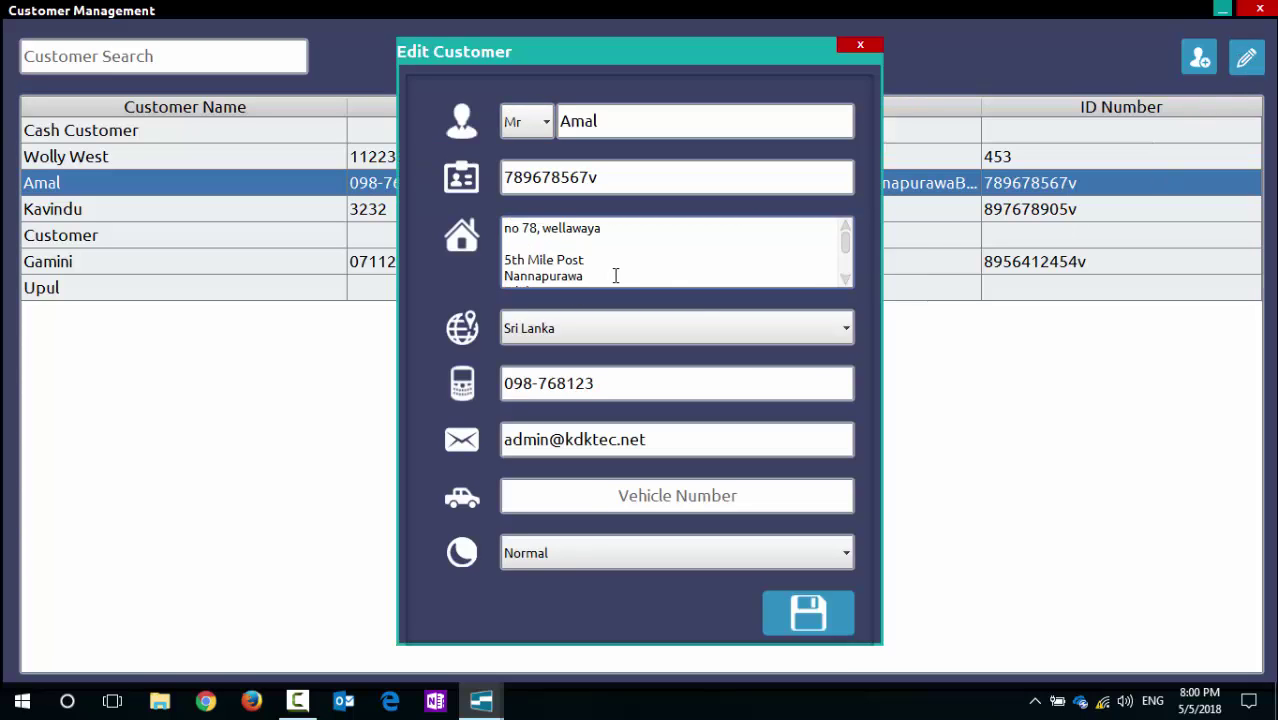
scroll(618, 276, "down", 1)
key("BackSpace")
key("BackSpace")
key("BackSpace")
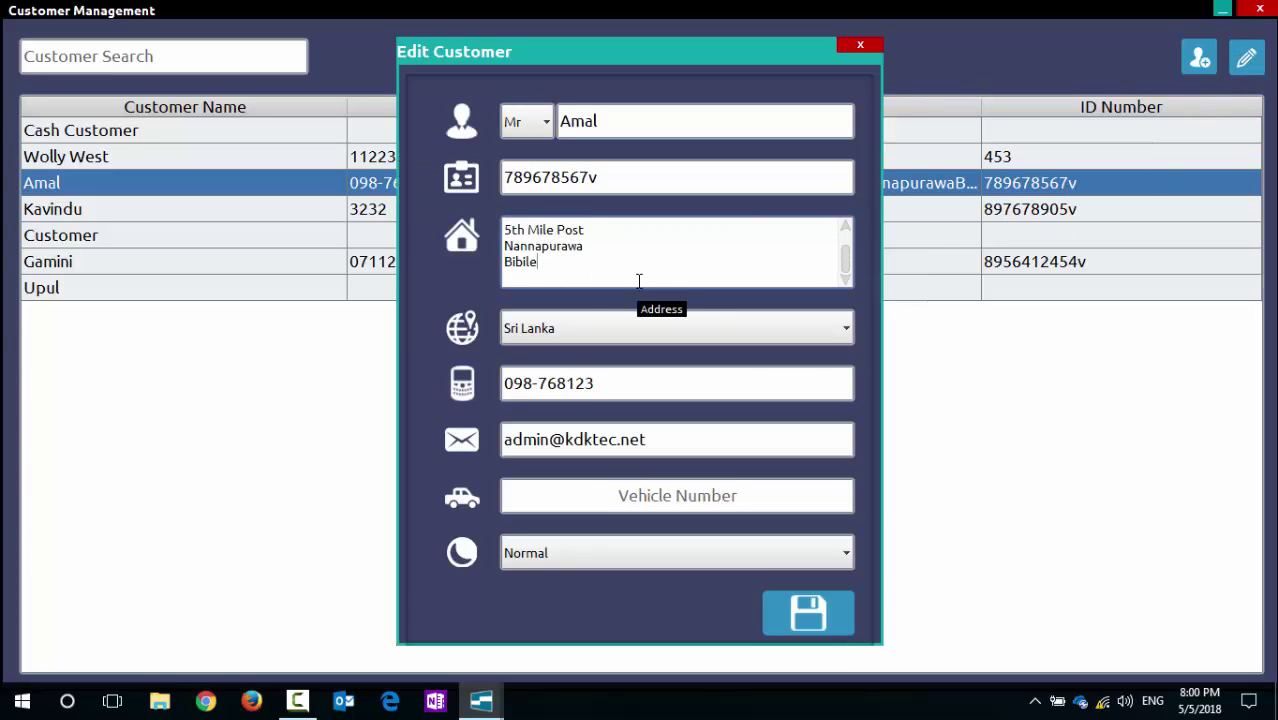
key("BackSpace")
key("BackSpace")
key("BackSpace")
key("BackSpace")
key("BackSpace")
key("BackSpace")
key("BackSpace")
key("BackSpace")
key("BackSpace")
key("BackSpace")
key("BackSpace")
key("BackSpace")
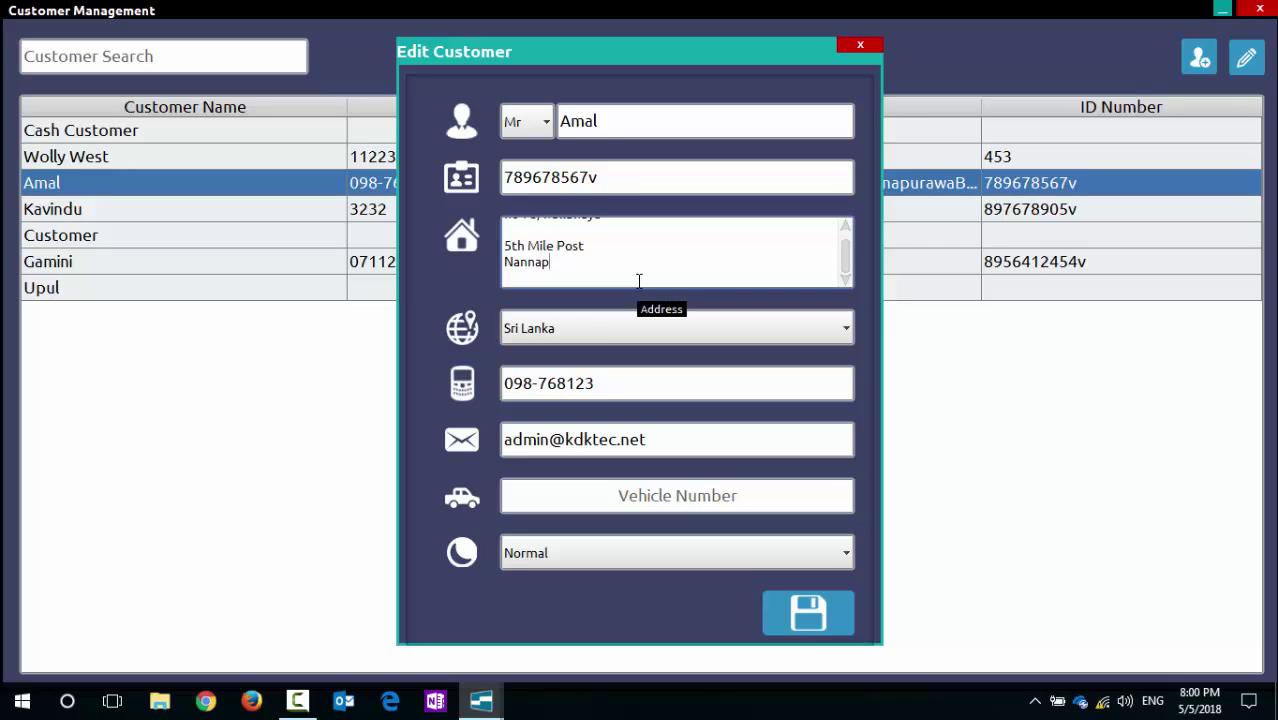
key("BackSpace")
key("BackSpace")
key("BackSpace")
key("BackSpace")
key("BackSpace")
key("BackSpace")
key("BackSpace")
key("BackSpace")
key("BackSpace")
key("BackSpace")
key("BackSpace")
key("BackSpace")
key("BackSpace")
key("BackSpace")
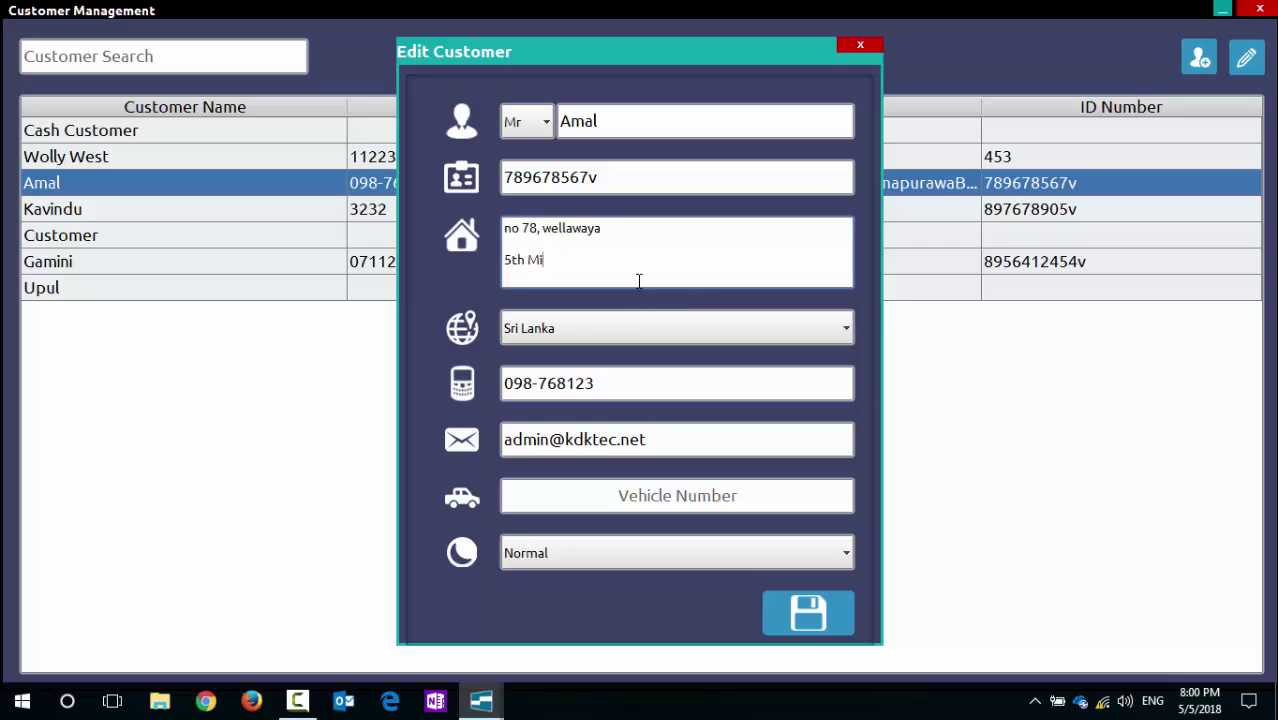
key("BackSpace")
key("BackSpace")
key("BackSpace")
key("BackSpace")
key("BackSpace")
left_click(805, 610)
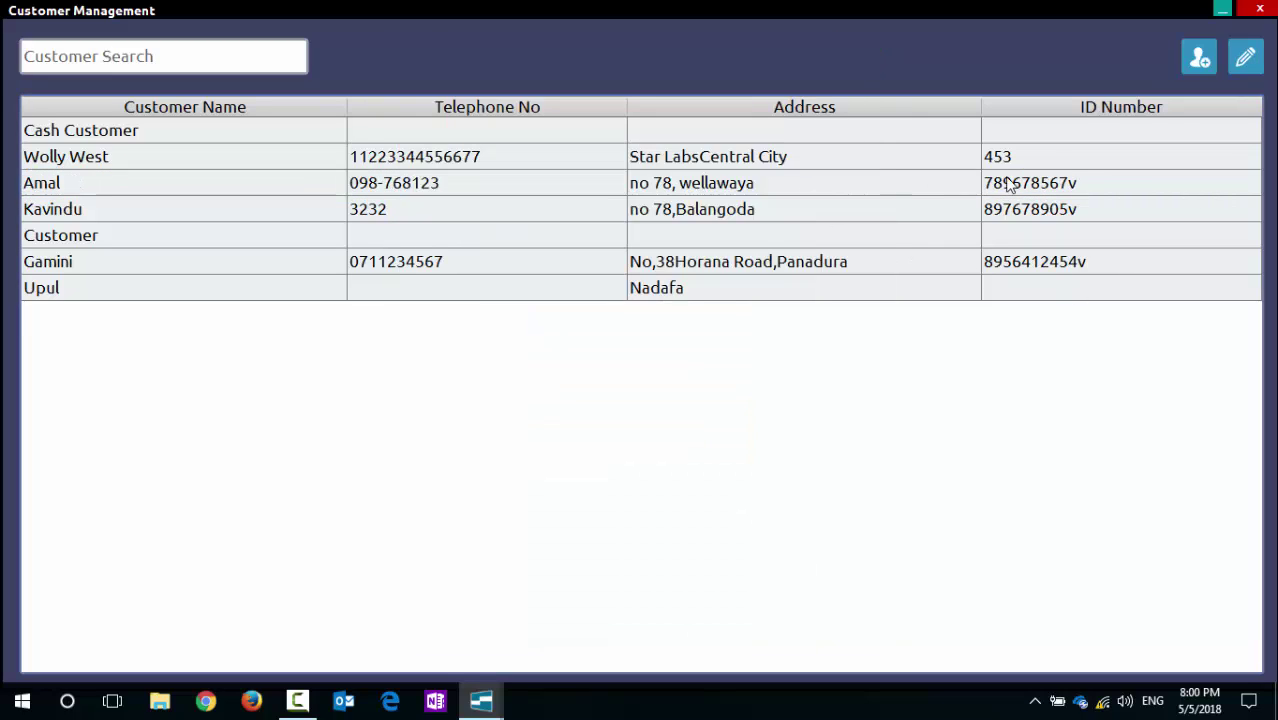
Step: Open Other Expenses from the Payment menu and date the expense 5 May 2018
left_click(1261, 12)
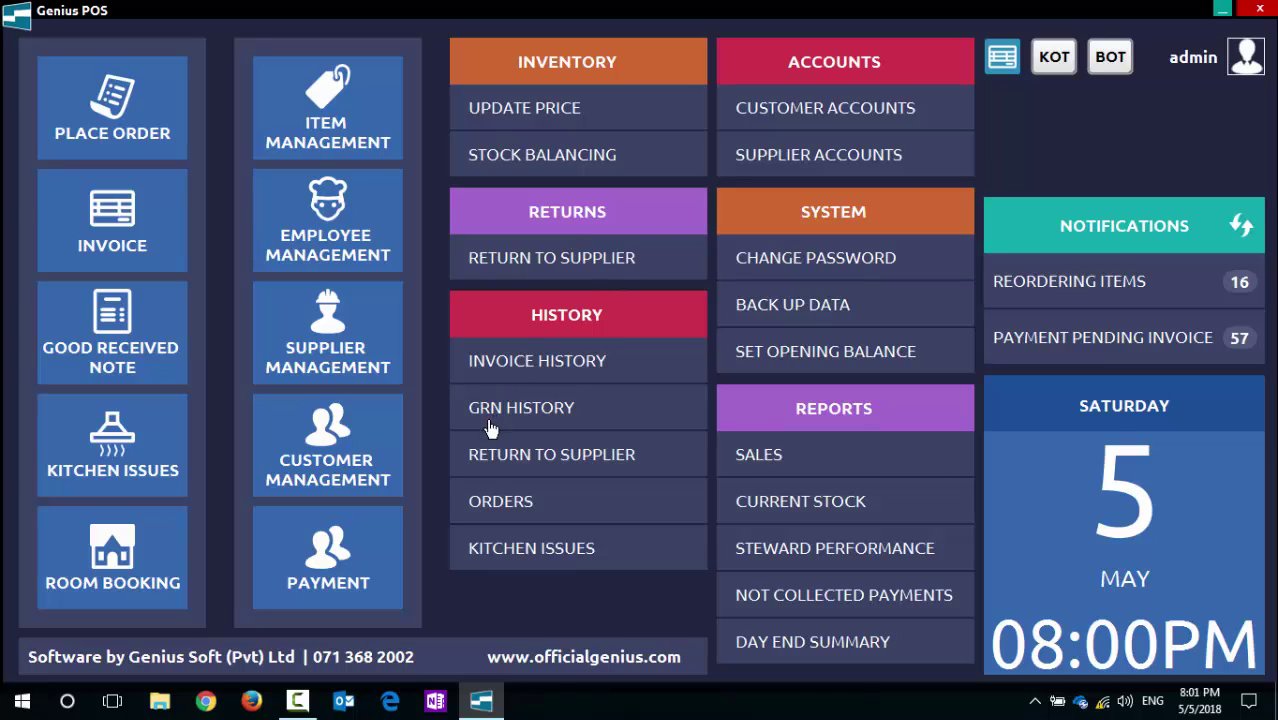
left_click(360, 572)
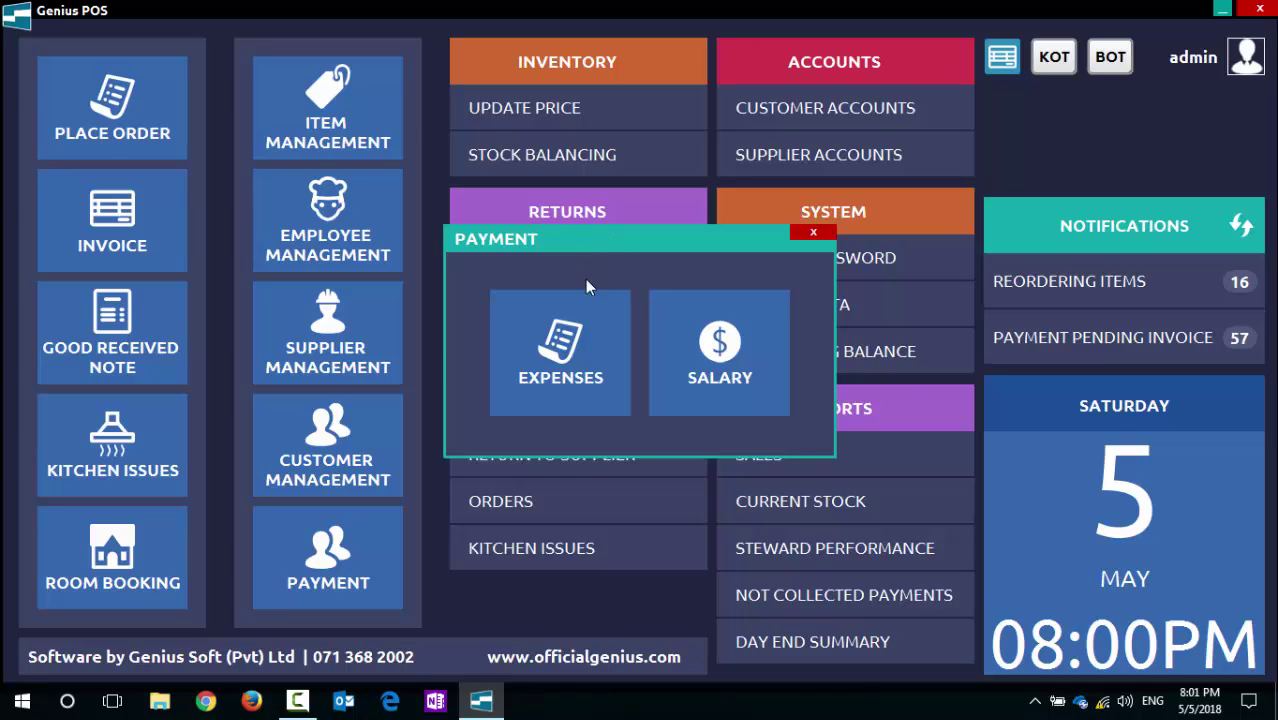
left_click(566, 356)
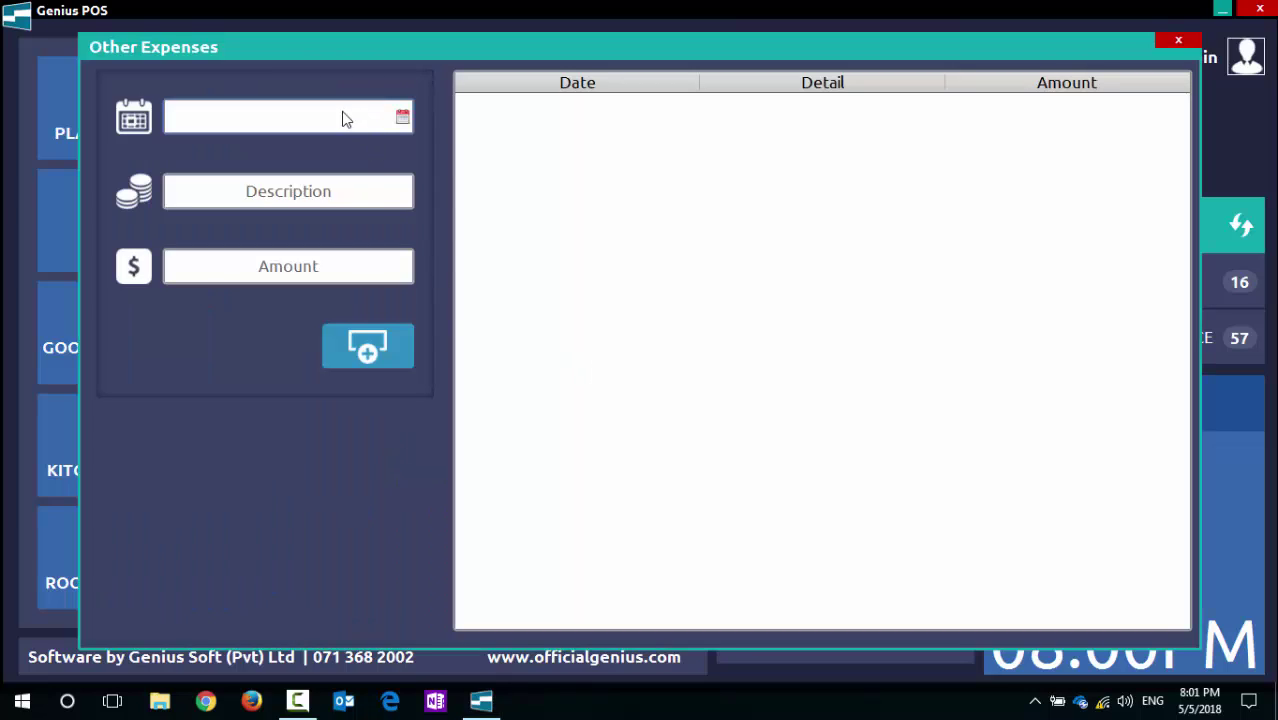
left_click(402, 117)
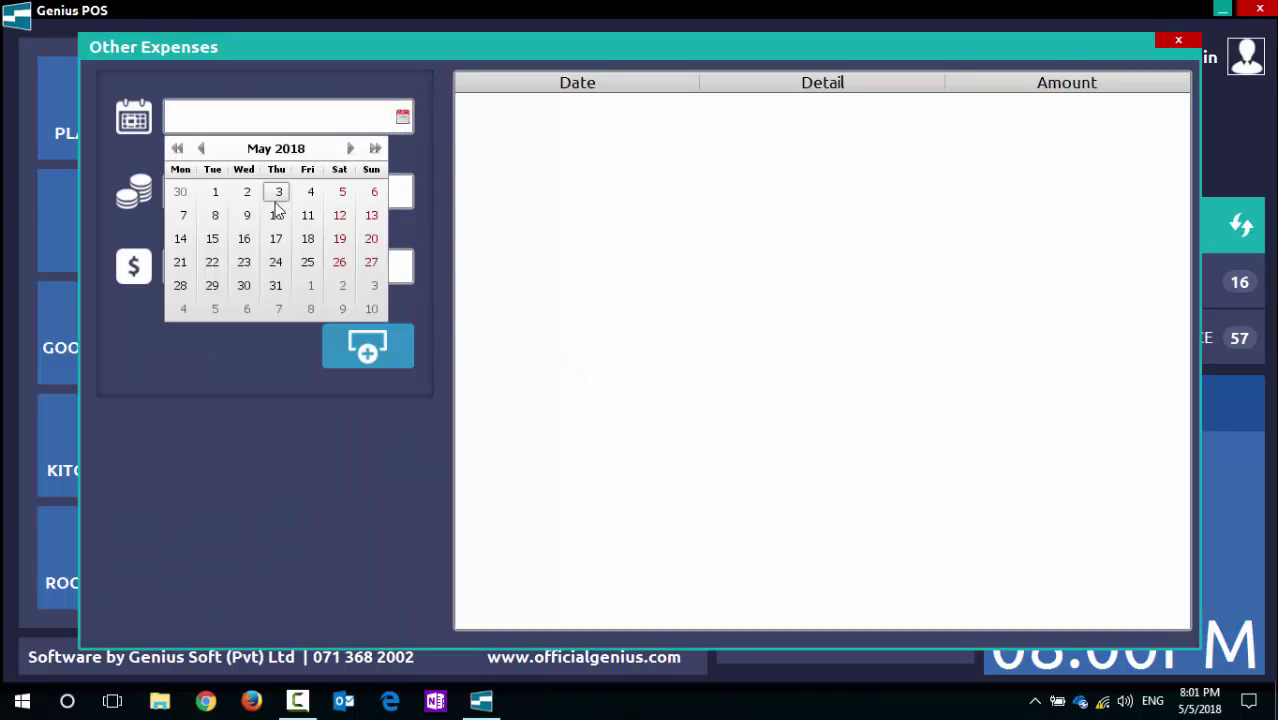
left_click(341, 192)
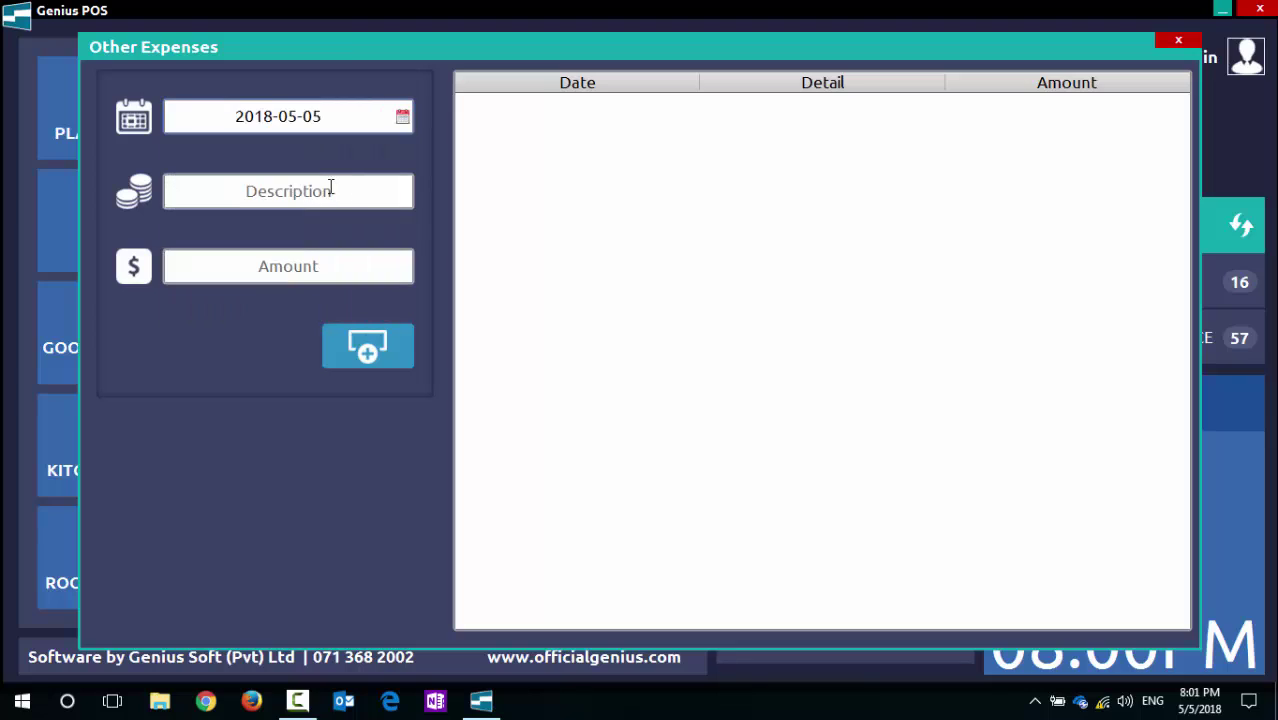
Step: Enter the Sigaman expense for 100 and add it, confirming the prompts
left_click(313, 192)
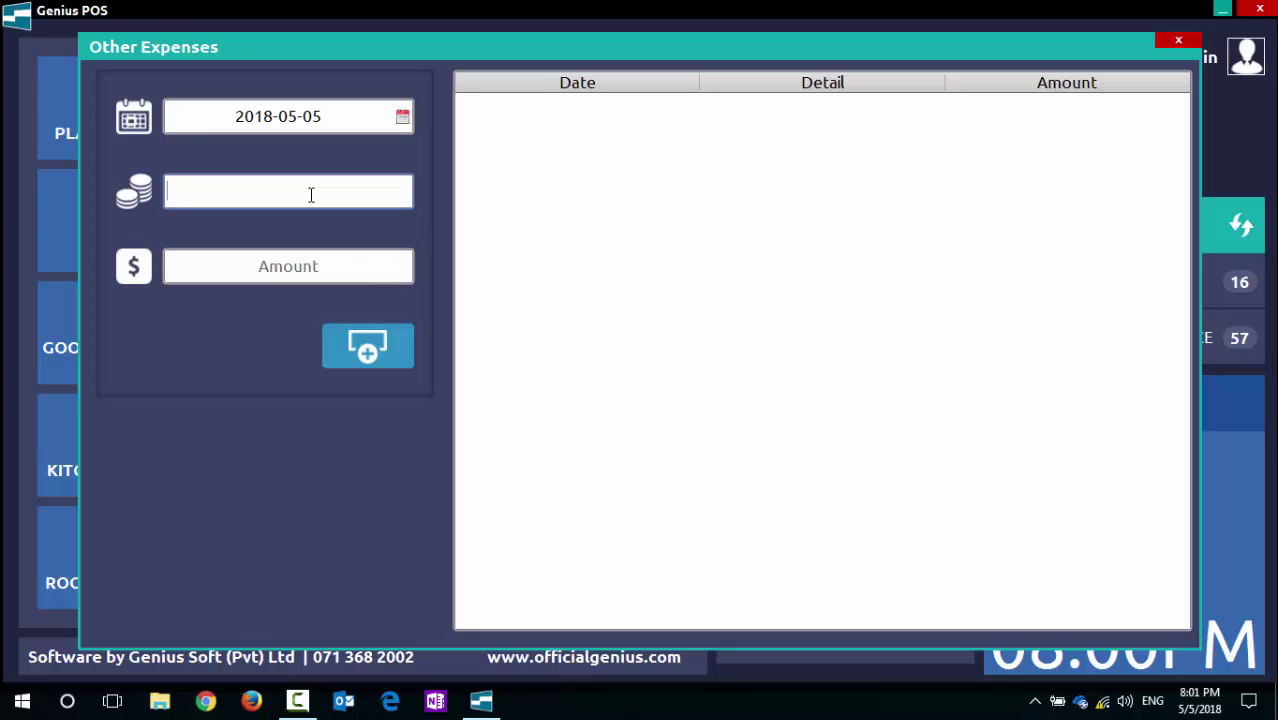
type("Hi")
key("BackSpace")
type("Sigaman")
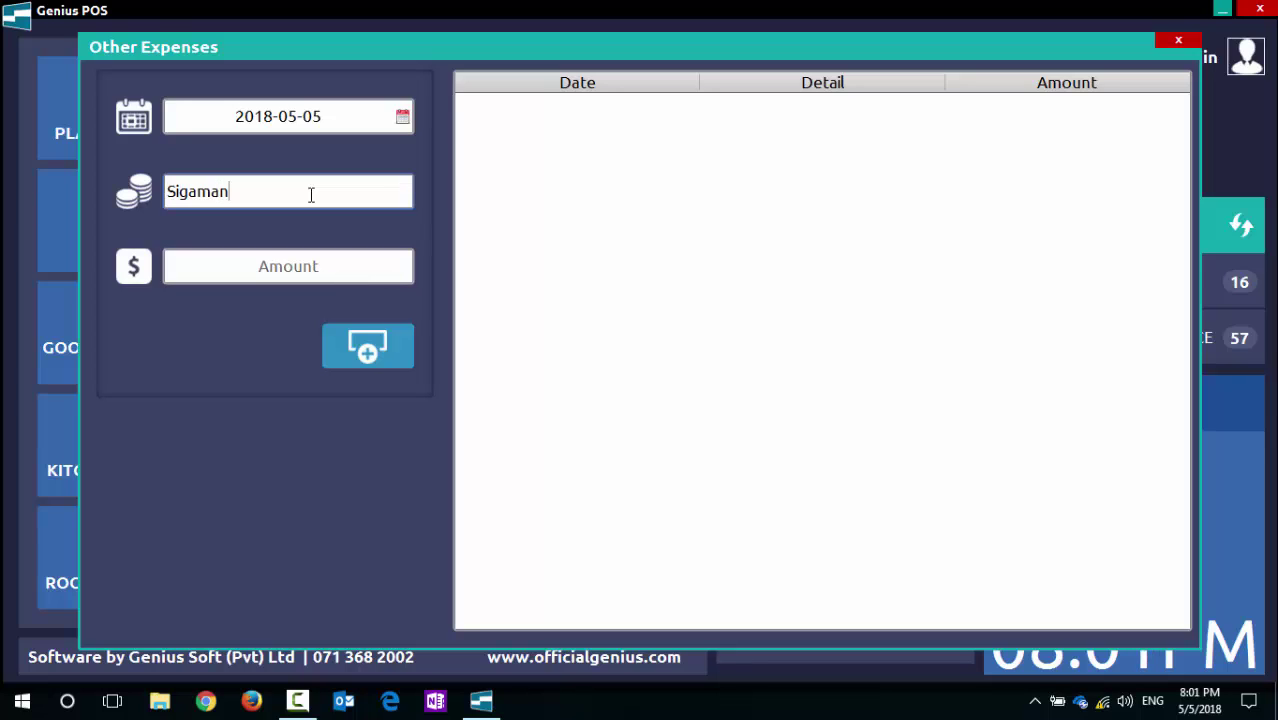
left_click(307, 254)
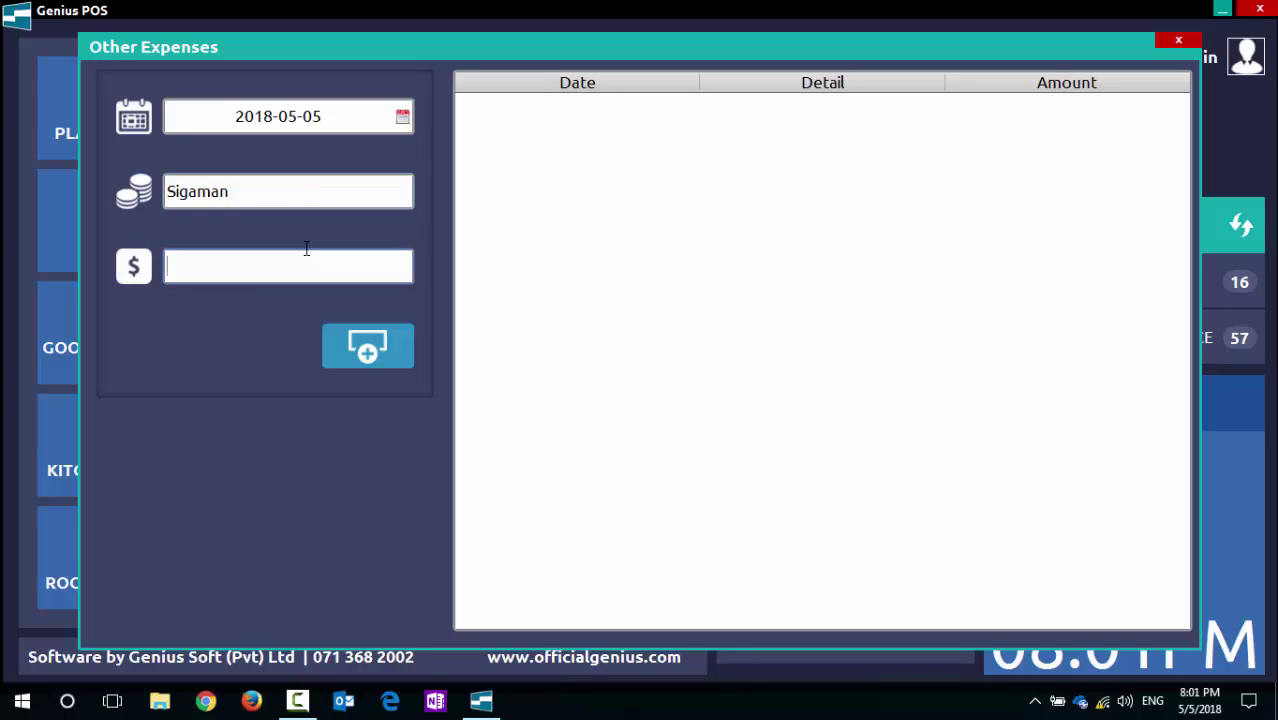
type("100")
left_click(379, 352)
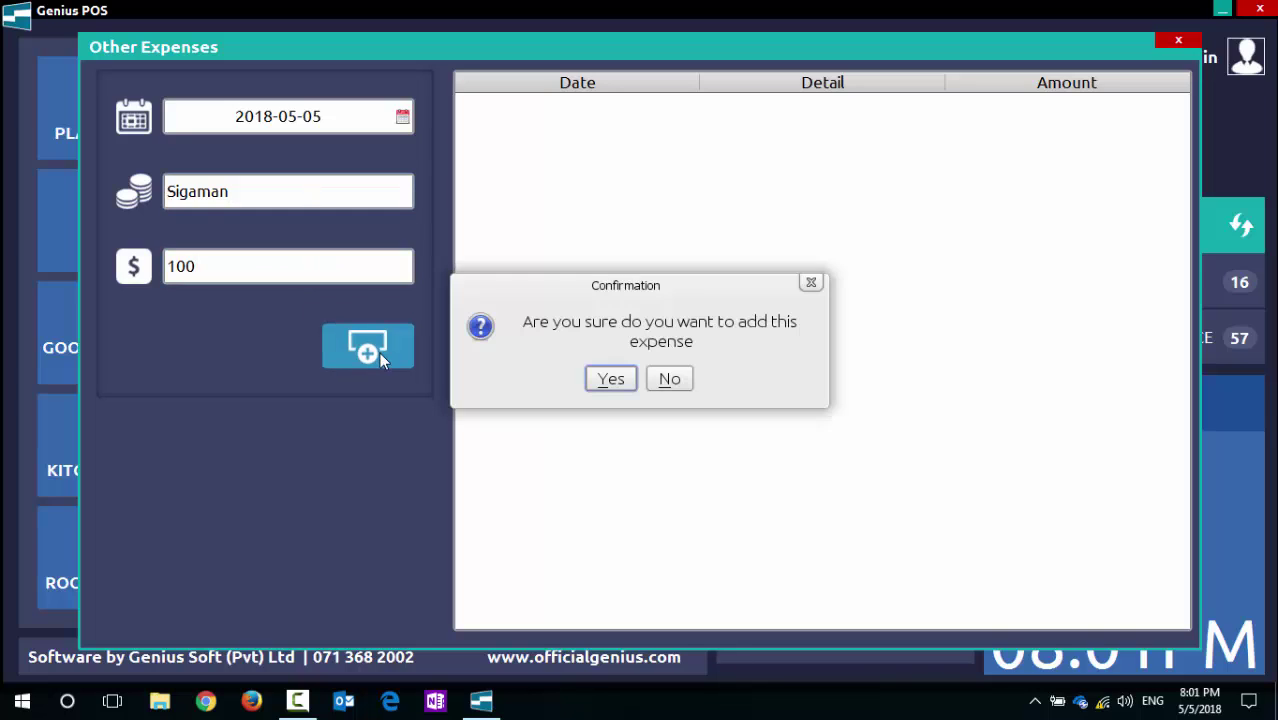
left_click(610, 380)
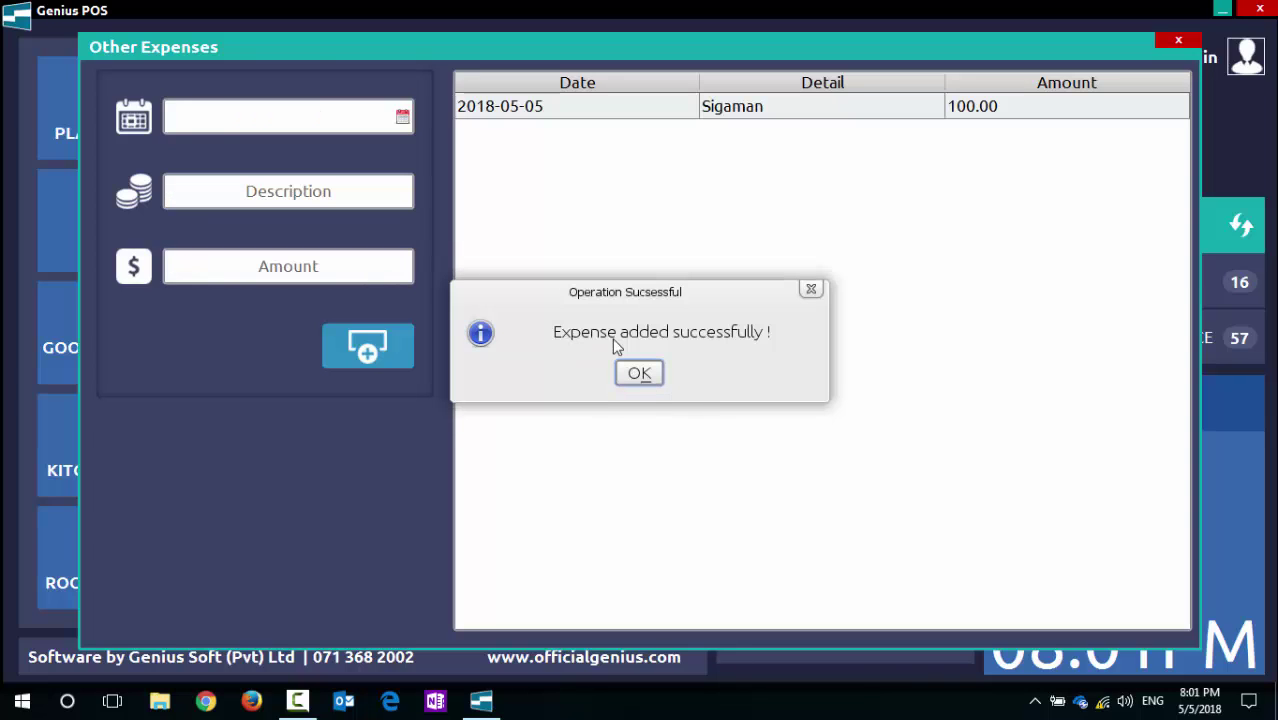
left_click(640, 375)
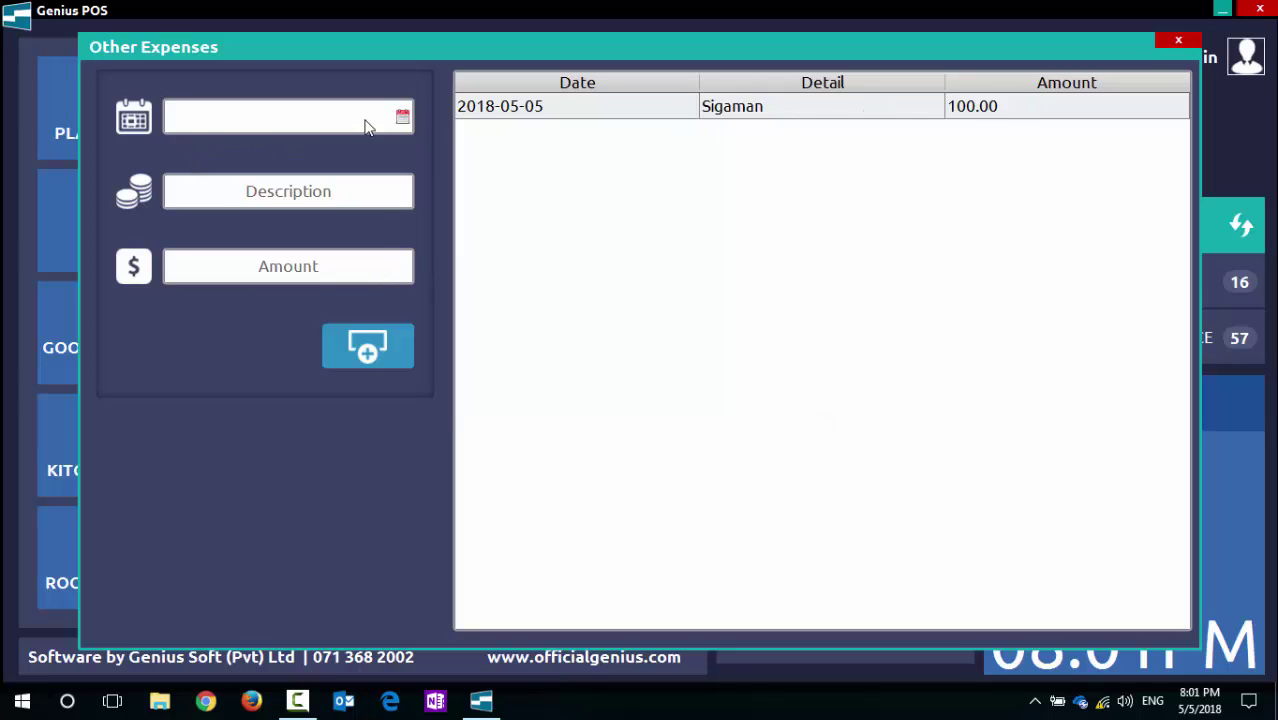
Step: Date the second expense 2018-05-05 with description Kossak and amount 180
left_click(402, 117)
left_click(339, 191)
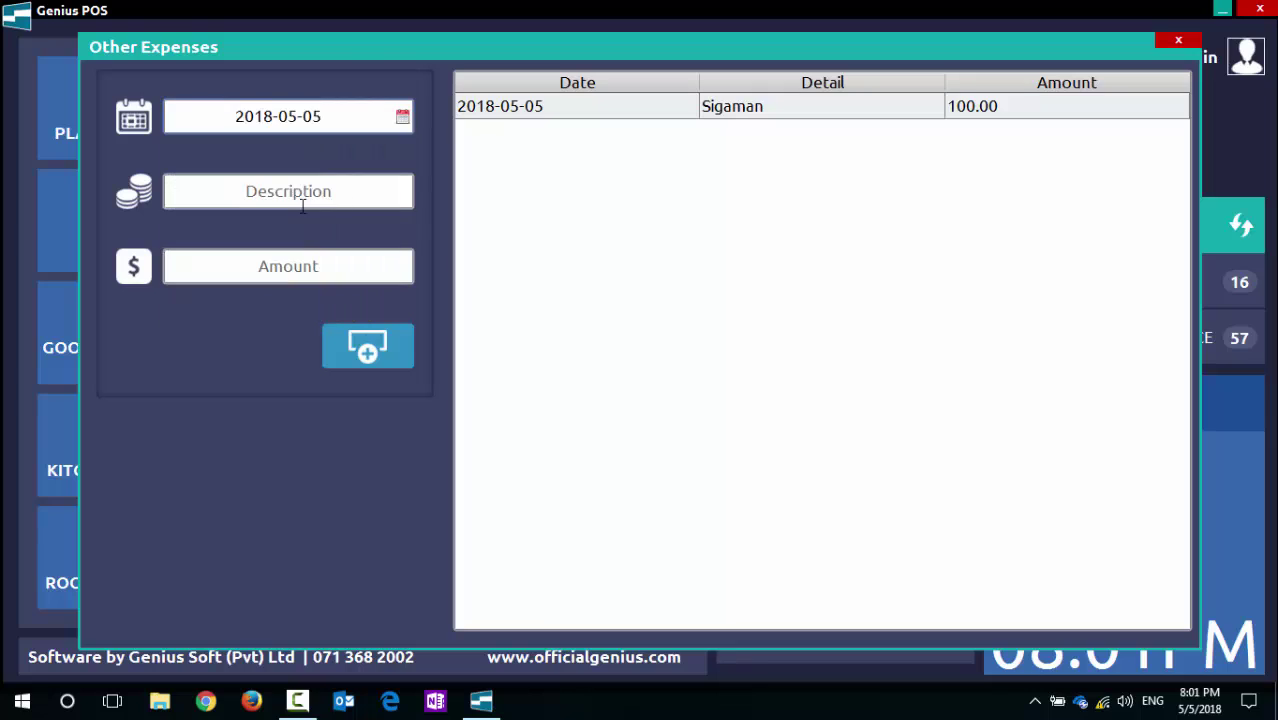
left_click(300, 205)
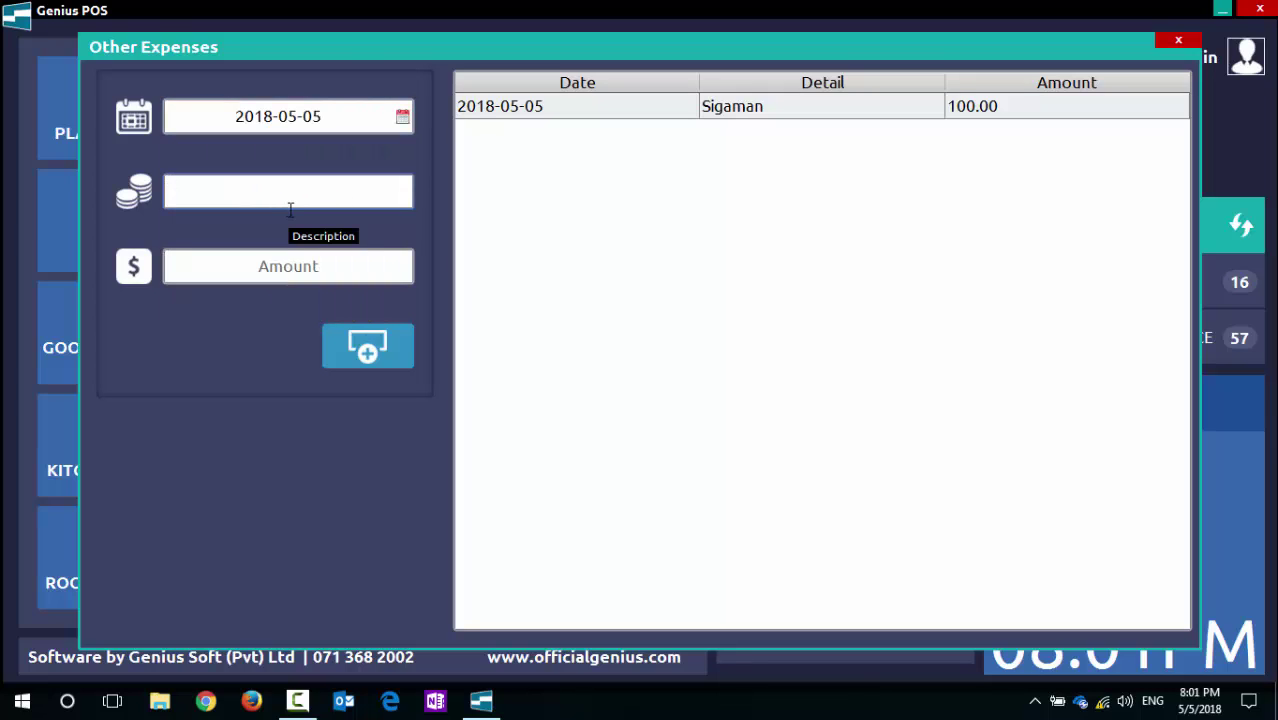
type("Kossak")
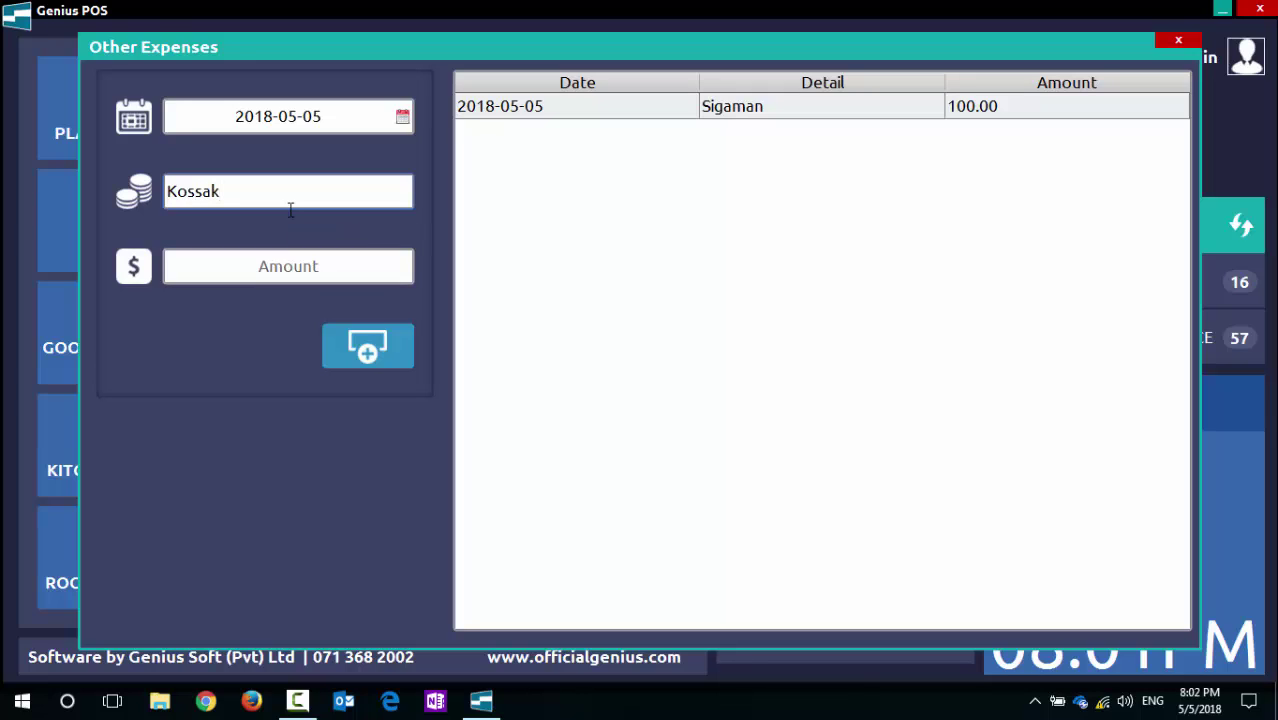
key("BackSpace")
left_click(325, 268)
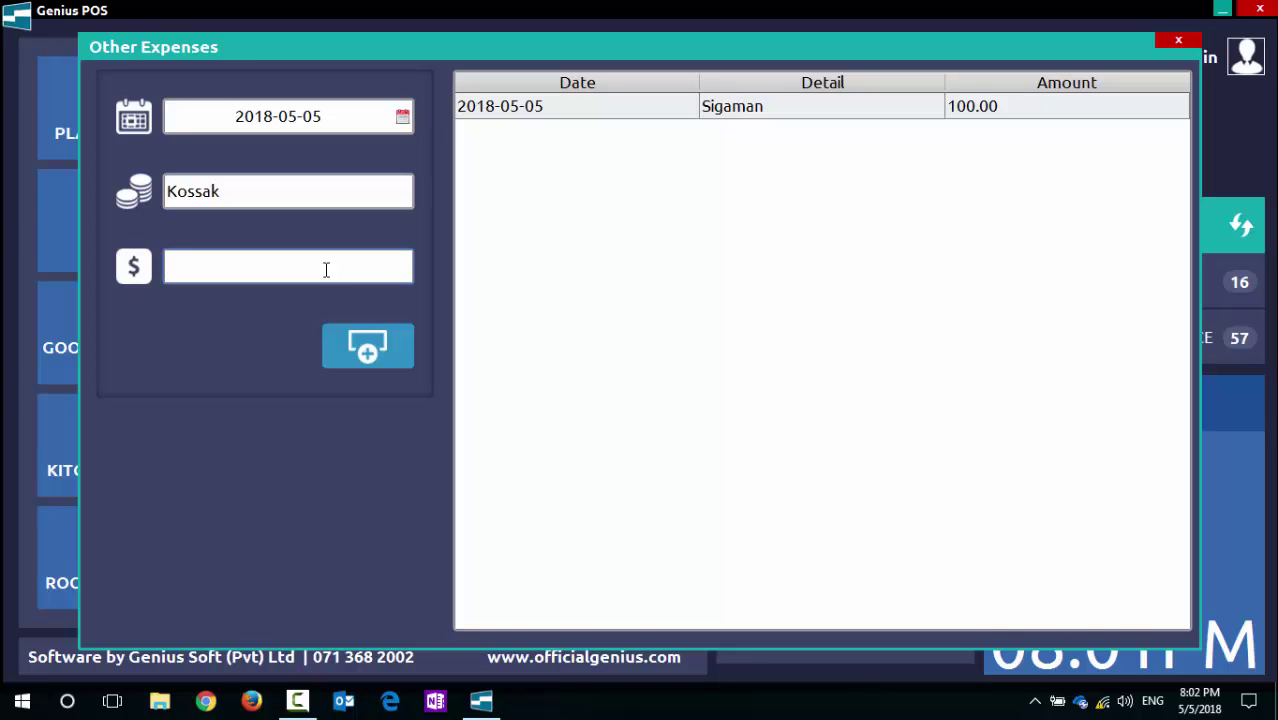
type("180")
Step: Add the Kossak expense, confirm it, and close Other Expenses
left_click(370, 350)
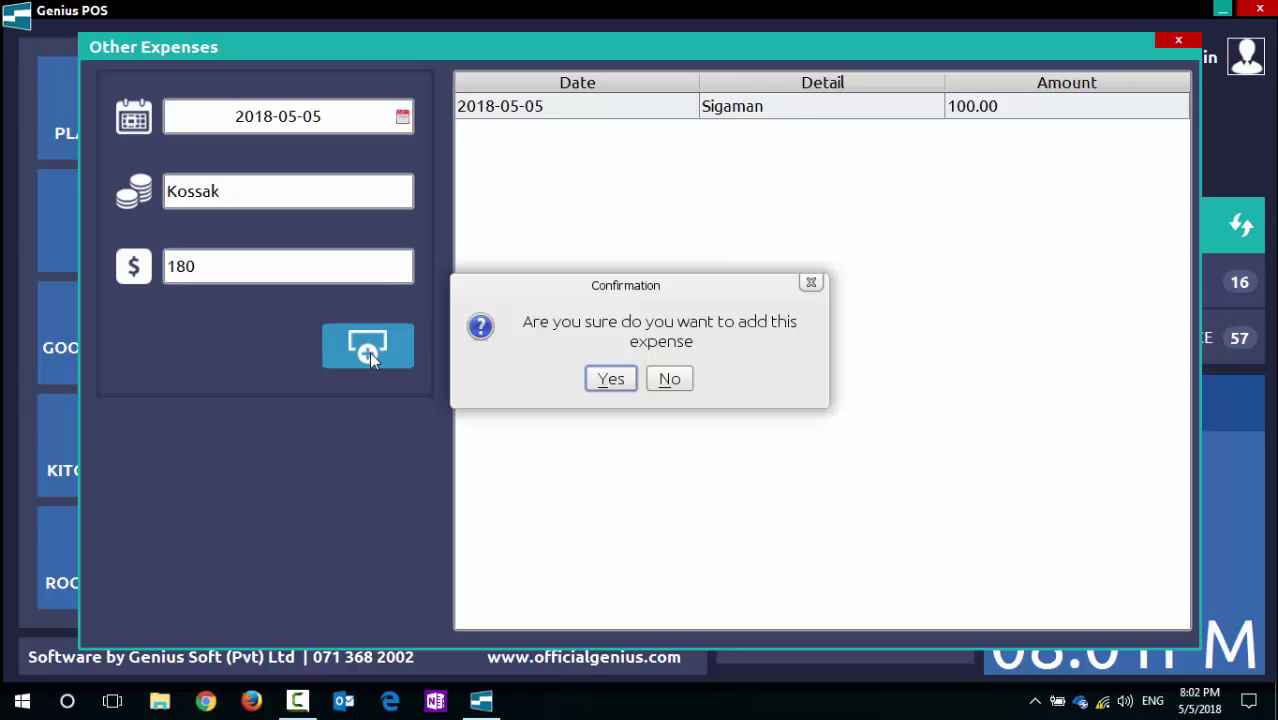
left_click(624, 380)
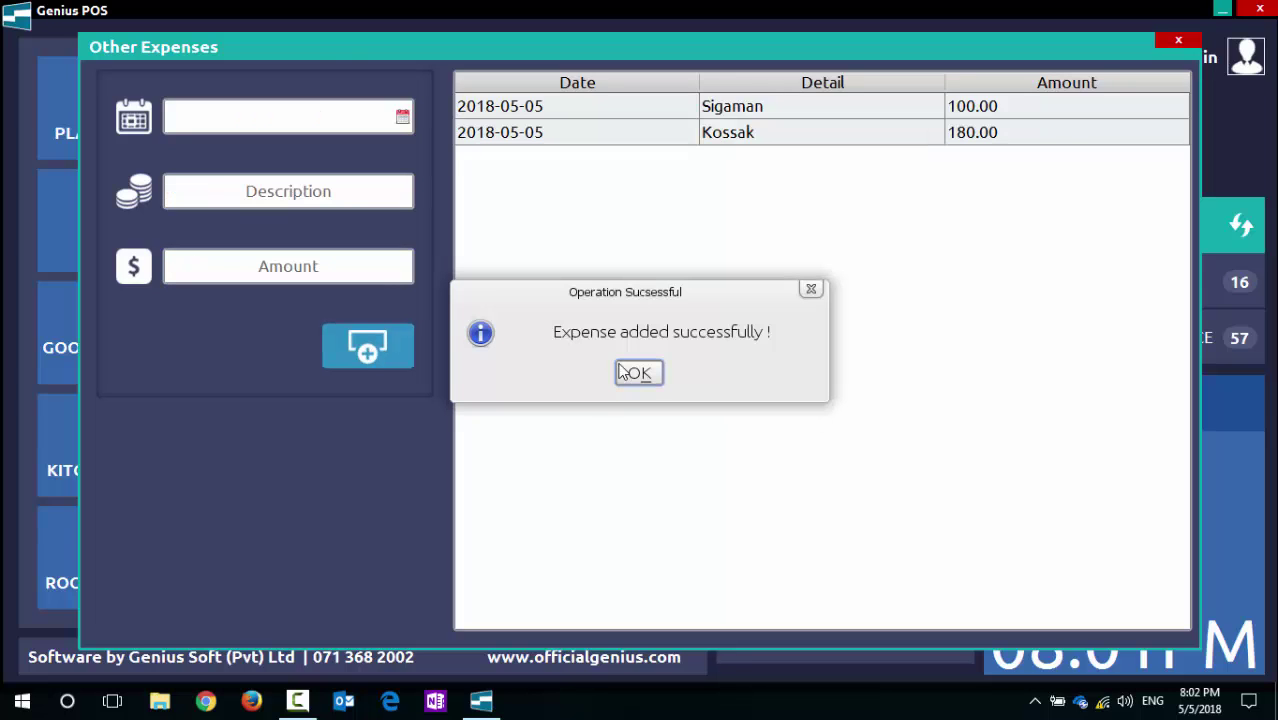
left_click(634, 368)
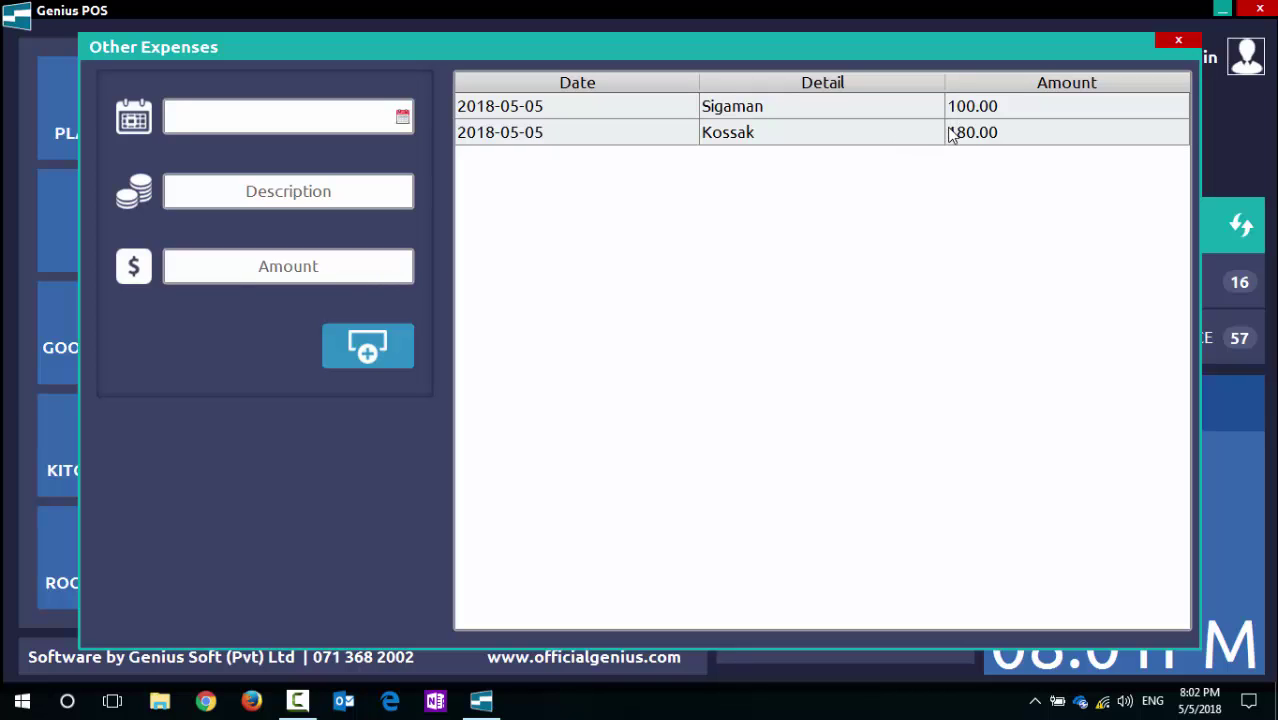
left_click(1178, 44)
Step: Restore the POS window and open Salary Management from the Payment menu
left_click(484, 698)
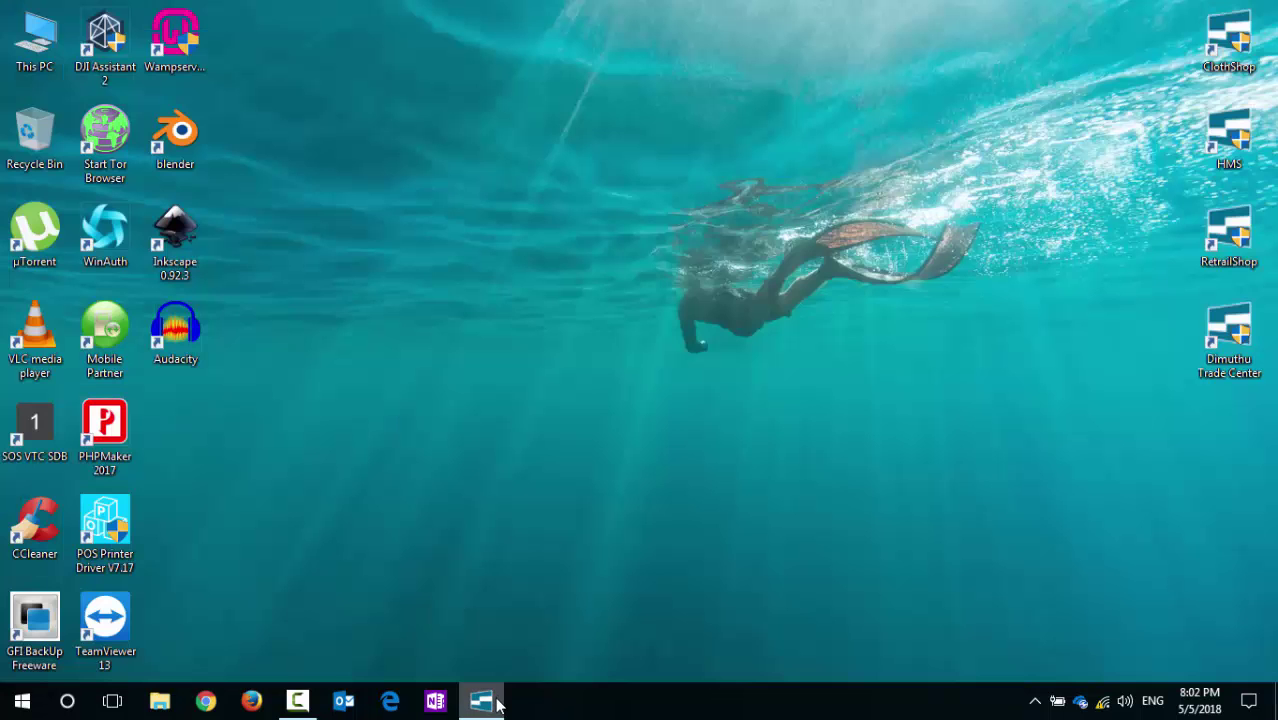
left_click(484, 698)
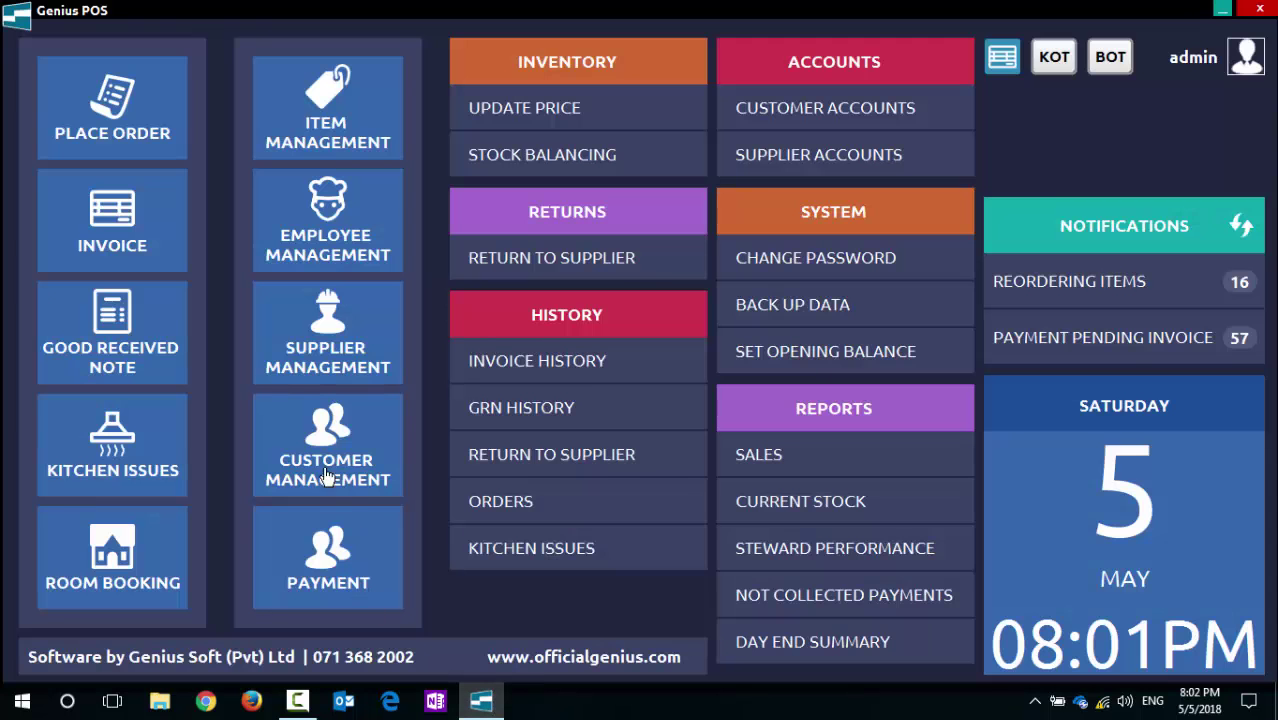
left_click(318, 570)
left_click(702, 355)
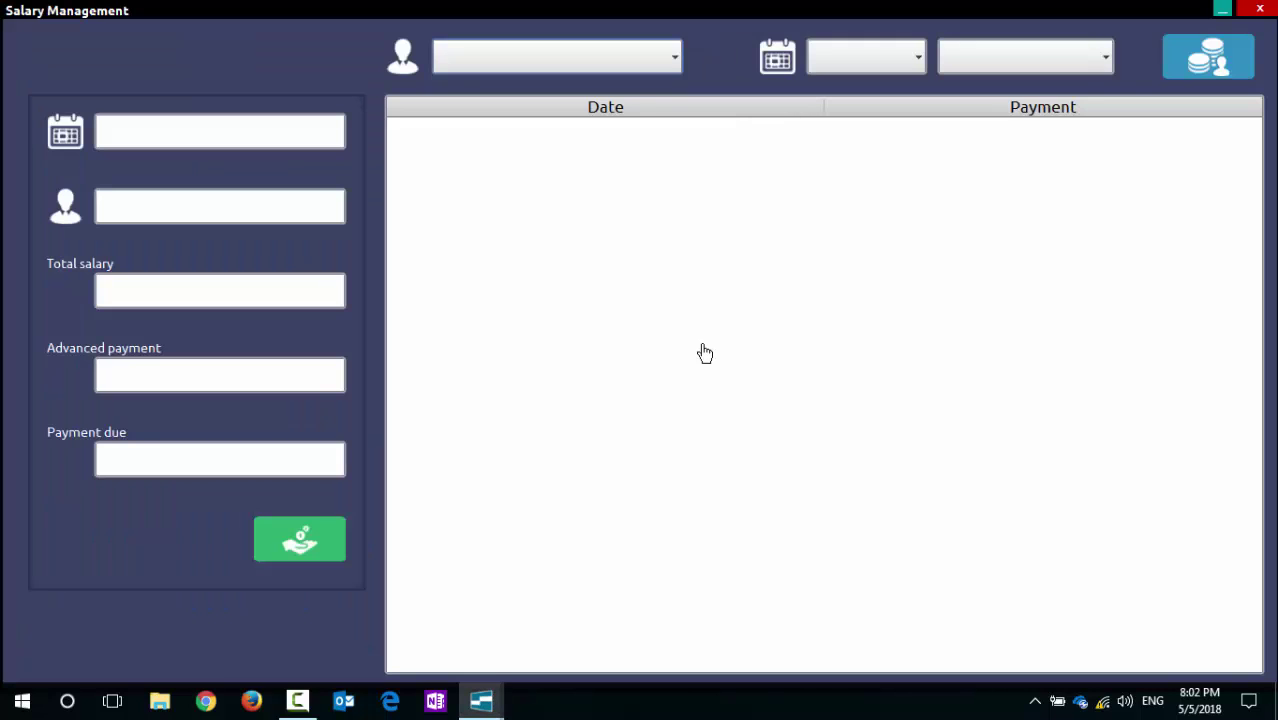
left_click(296, 133)
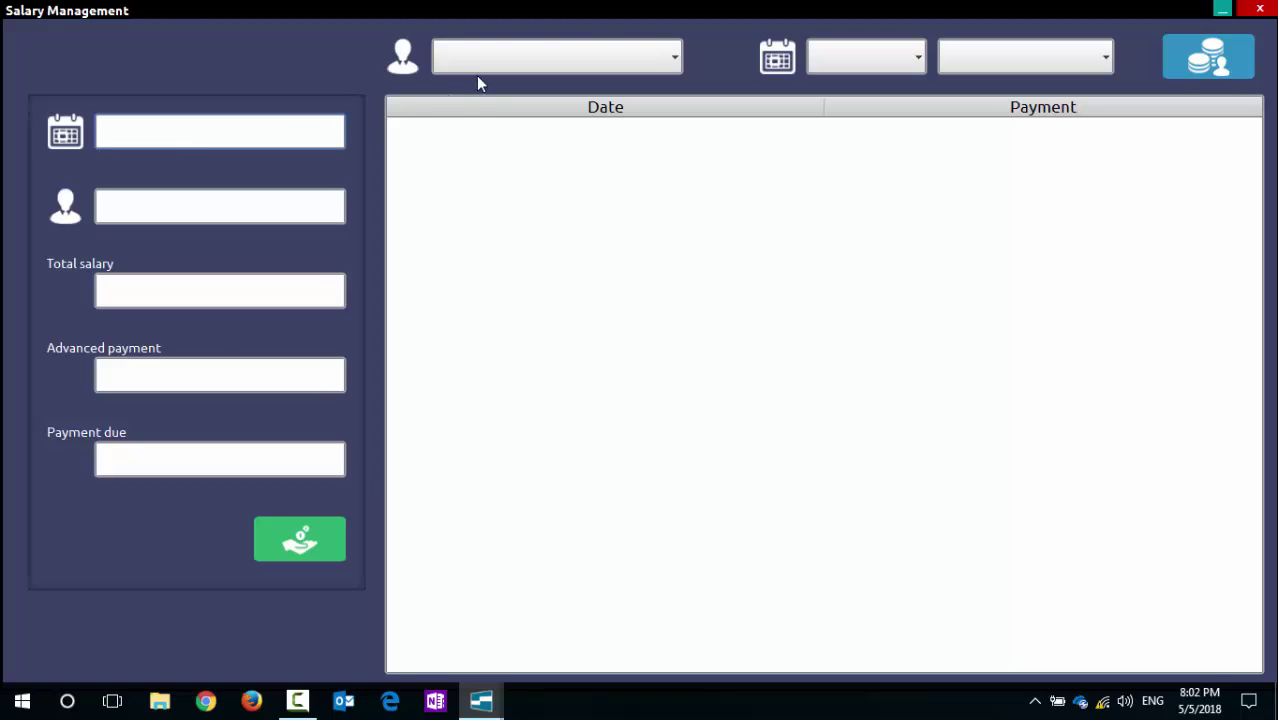
Step: Load the third employee's January 2018 salary, showing 33750.00 total and due
left_click(668, 63)
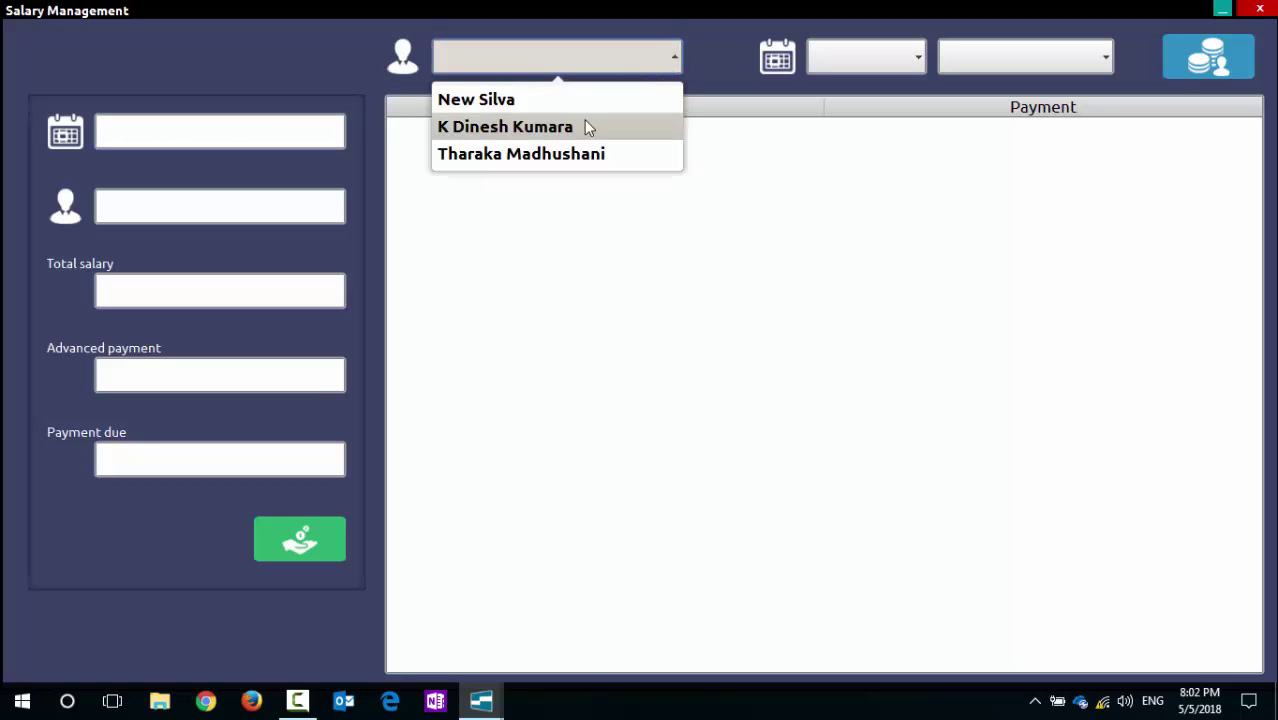
left_click(590, 156)
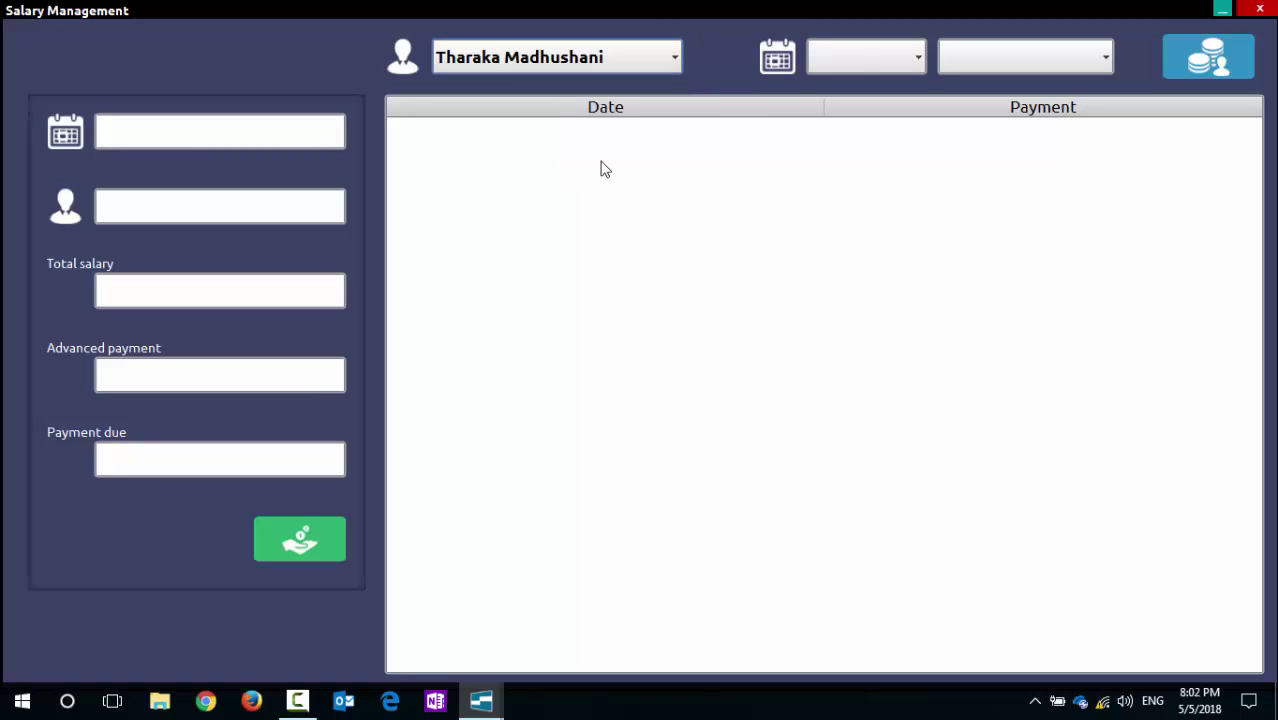
left_click(861, 57)
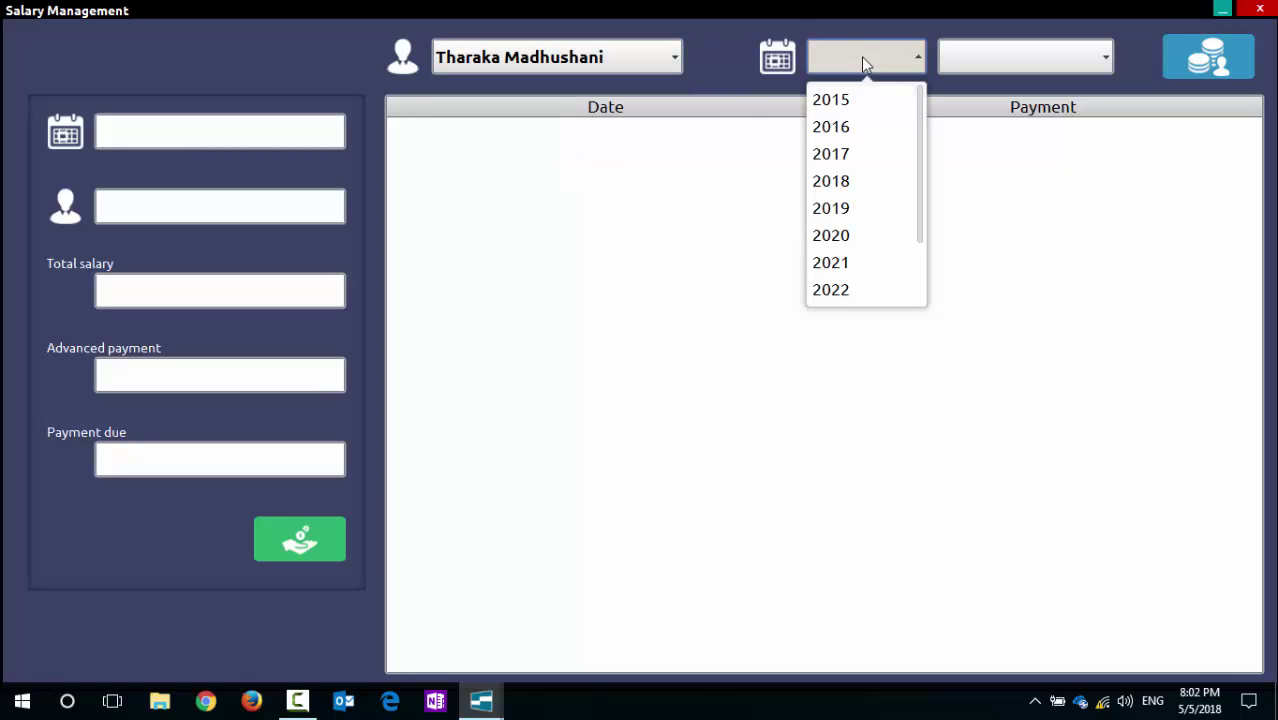
left_click(856, 183)
left_click(1093, 60)
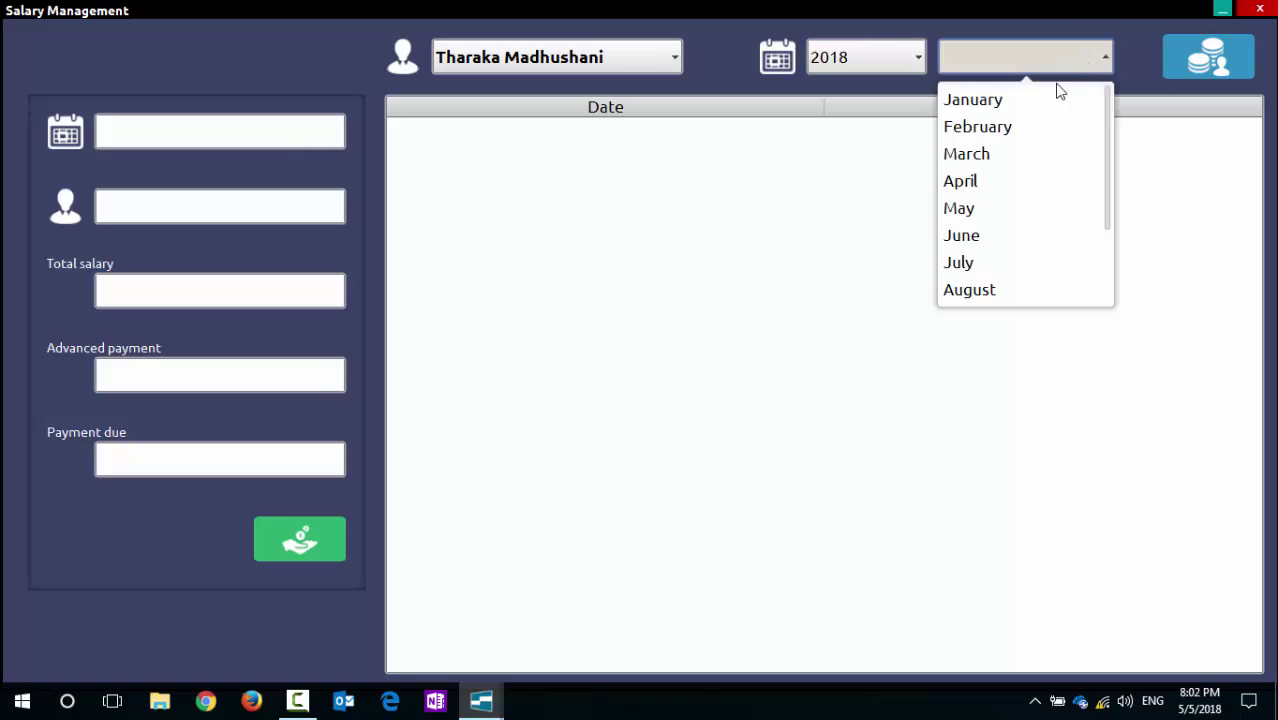
left_click(1048, 98)
left_click(1083, 57)
left_click(1018, 100)
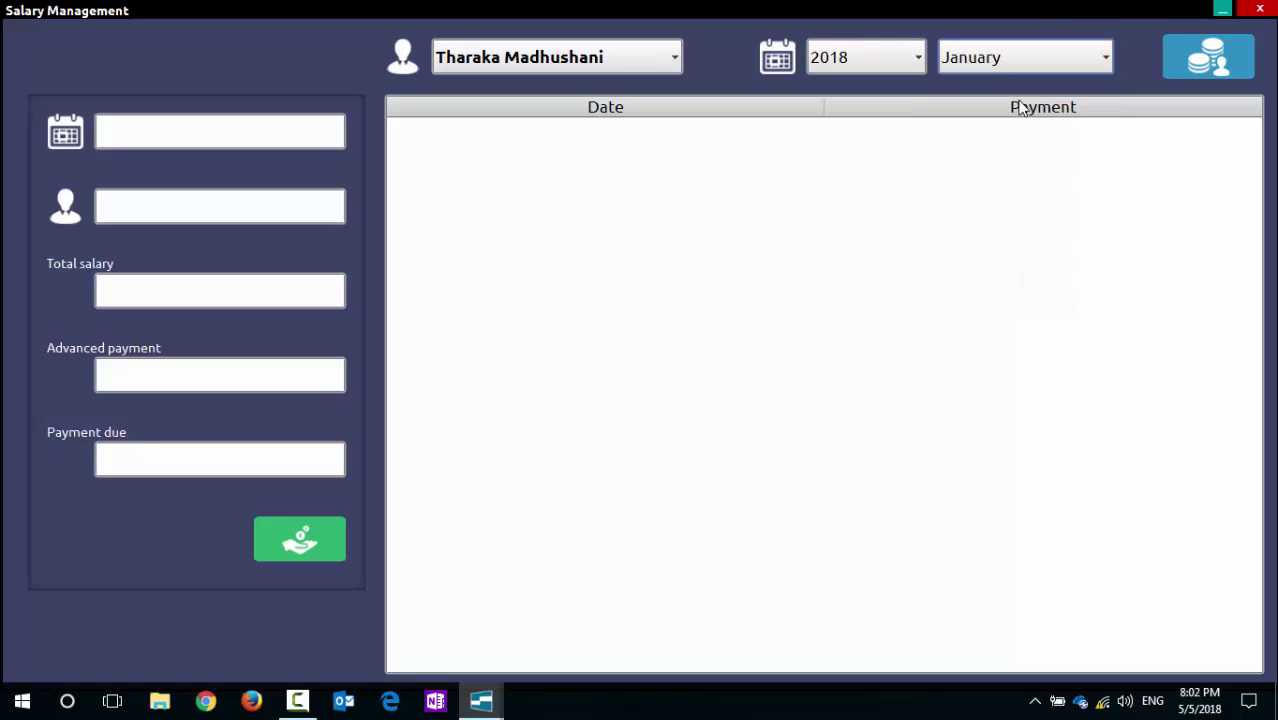
left_click(1183, 60)
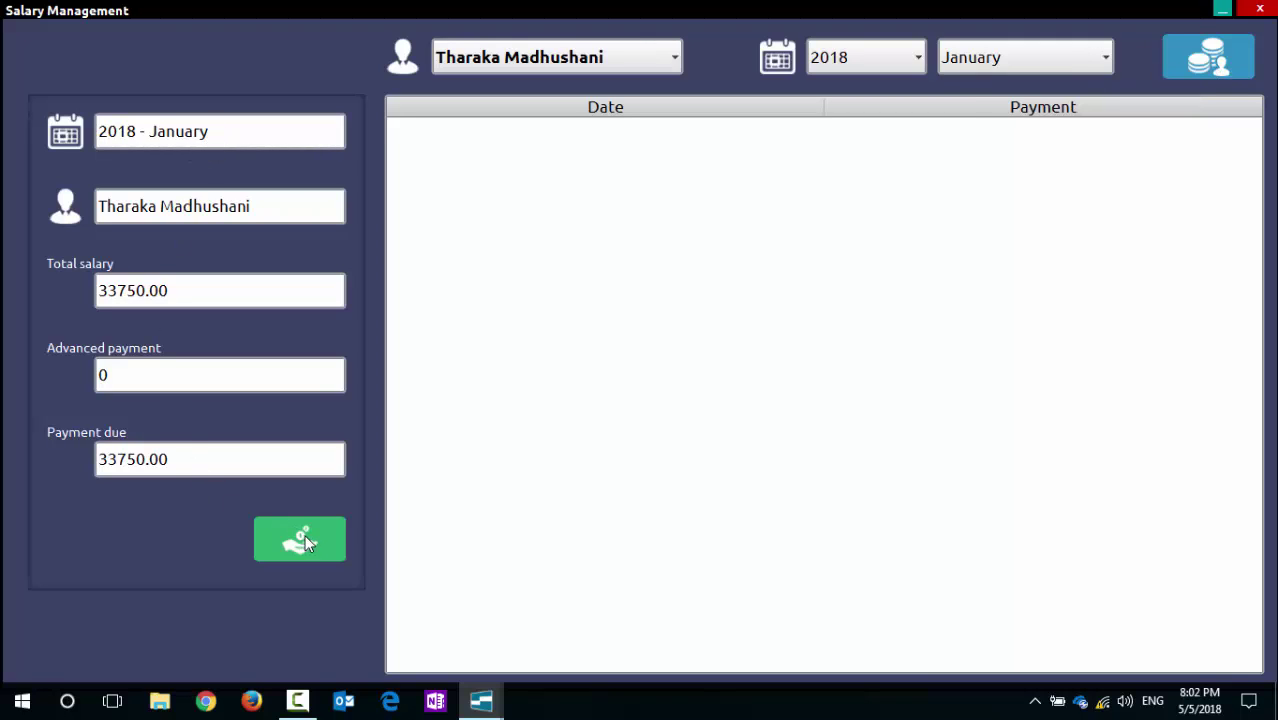
left_click(130, 372)
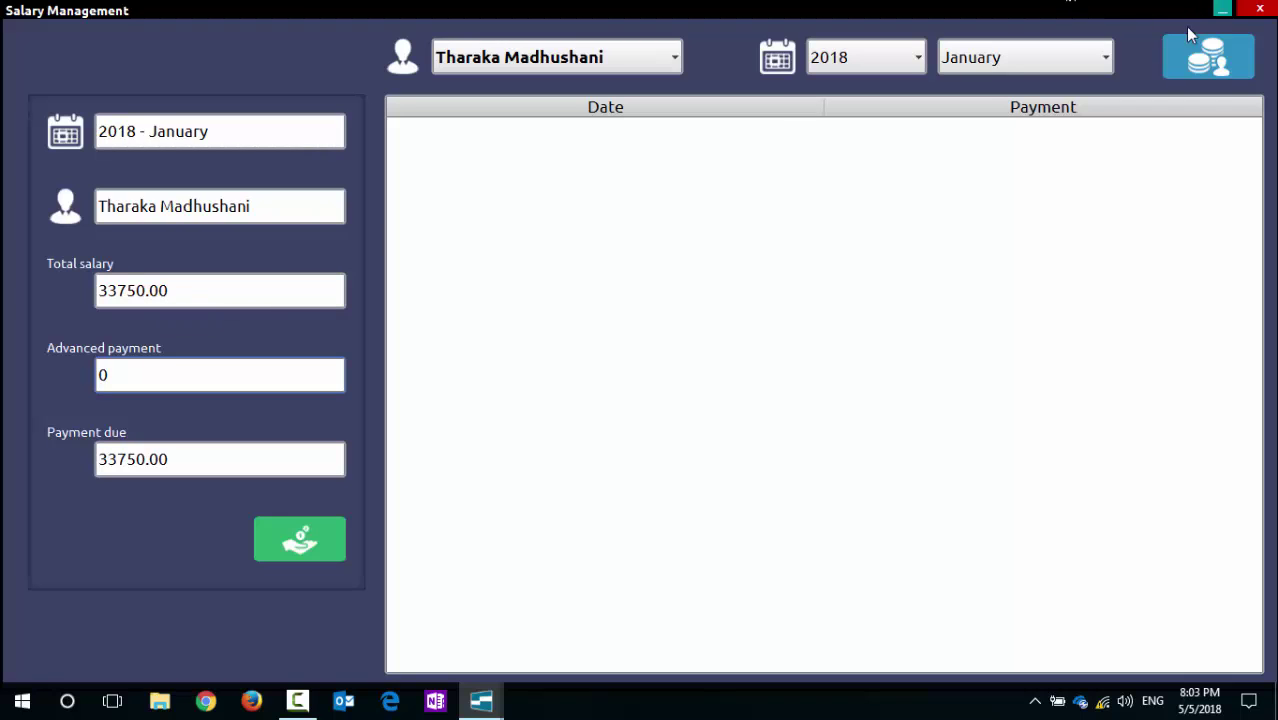
mouse_move(481, 700)
left_click(382, 633)
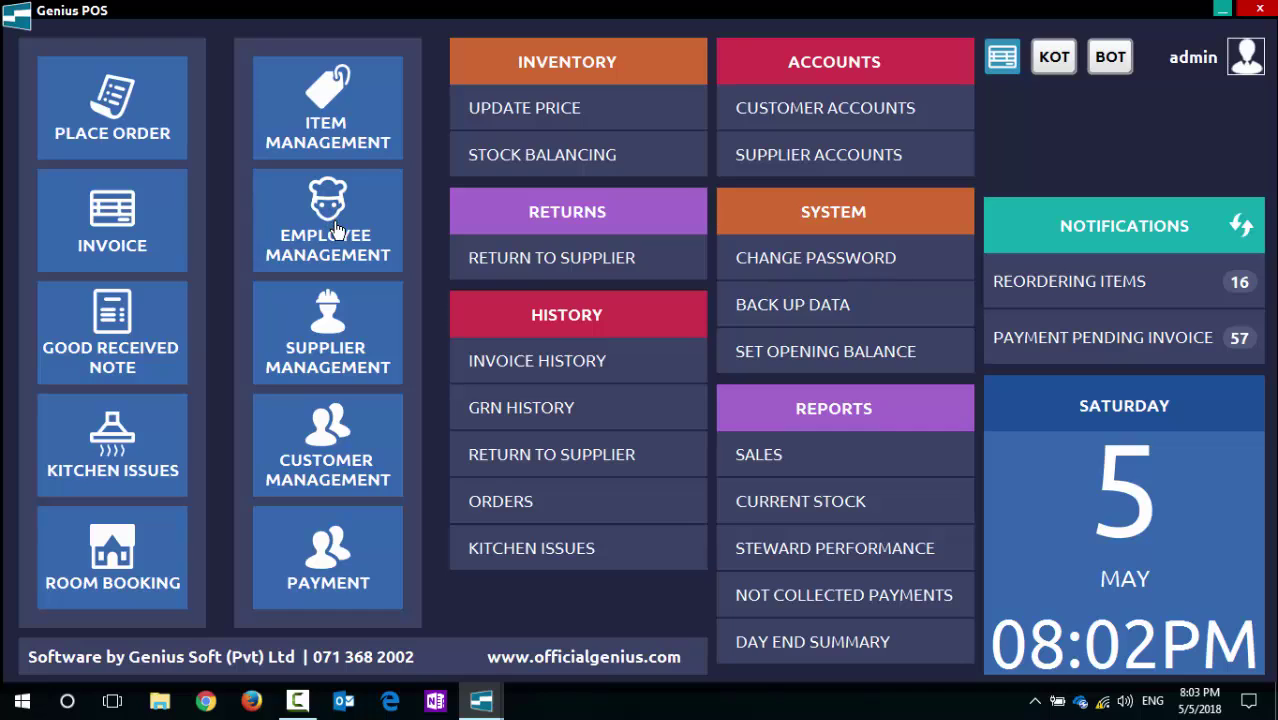
mouse_move(481, 700)
left_click(548, 626)
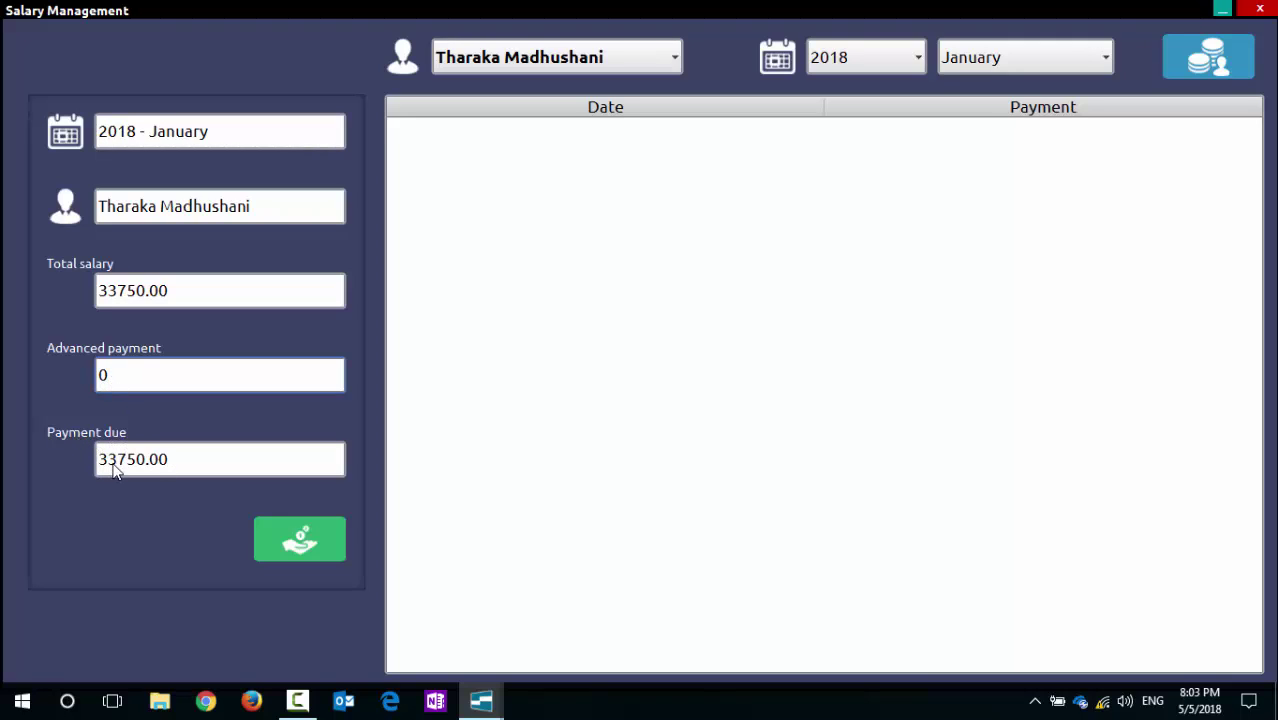
Step: Save a 5000 salary payment for the employee, leaving 28750.00 due
left_click(303, 543)
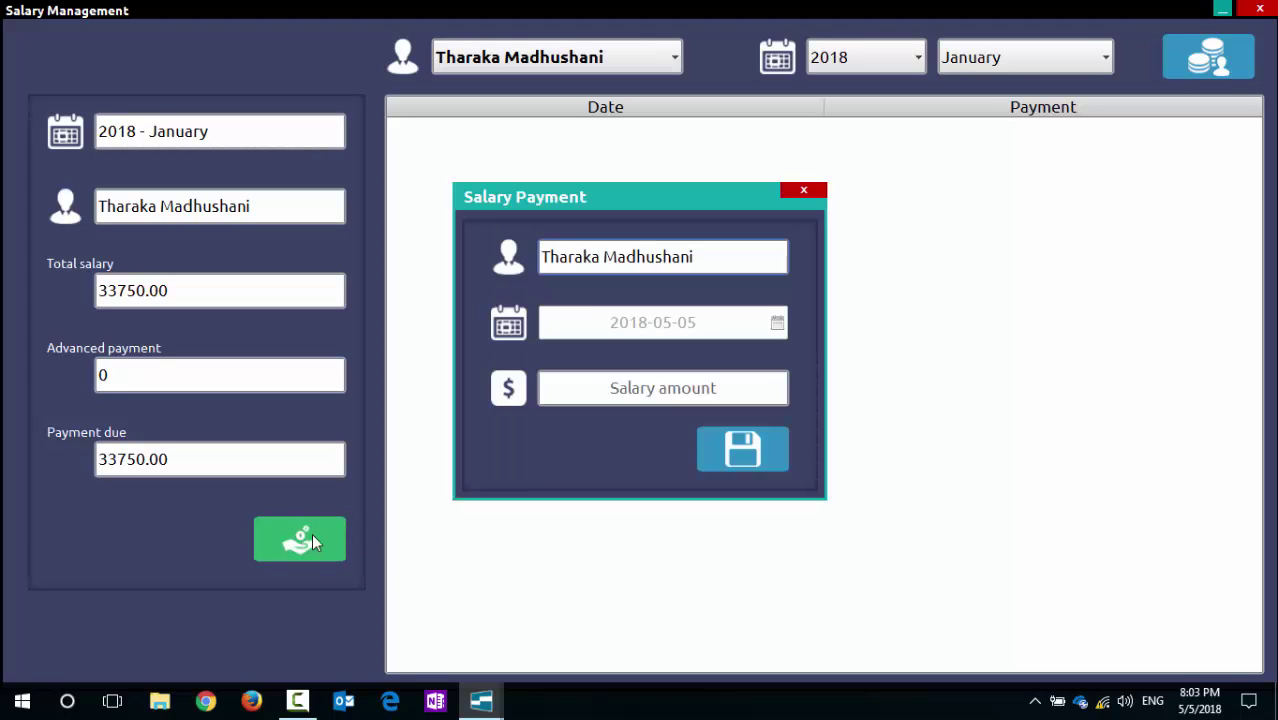
left_click(681, 390)
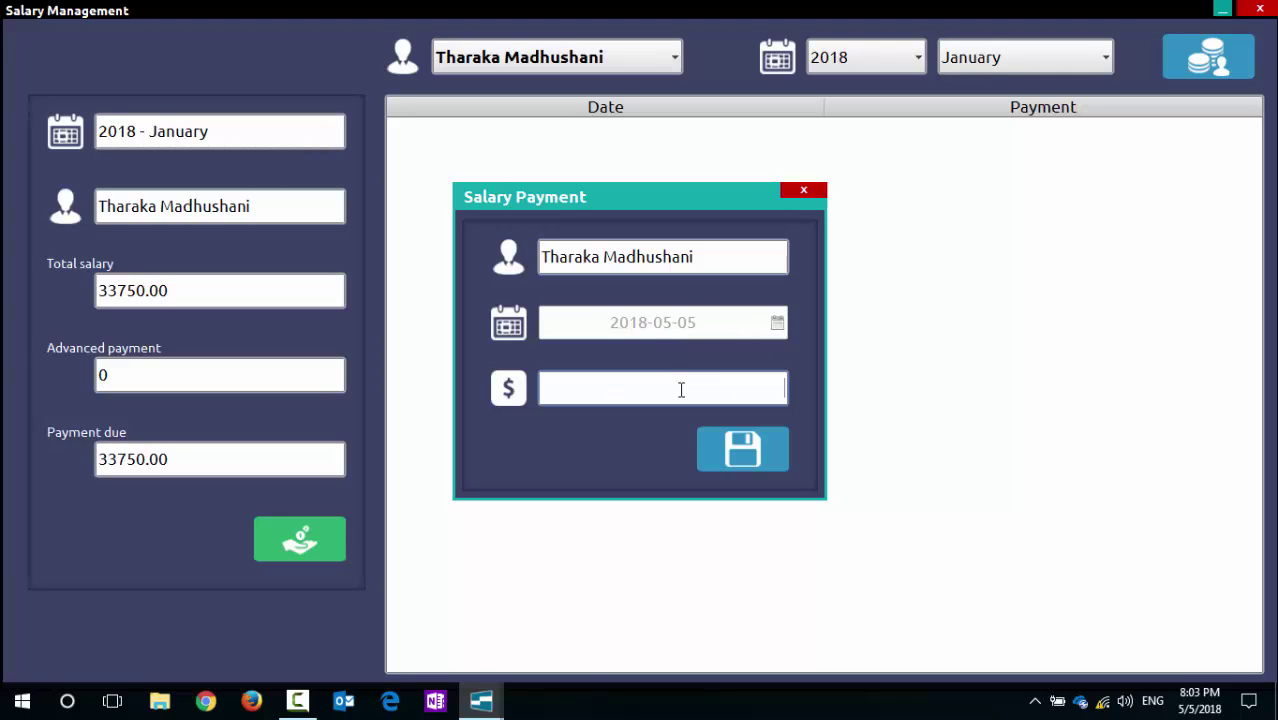
type("5000")
left_click(755, 465)
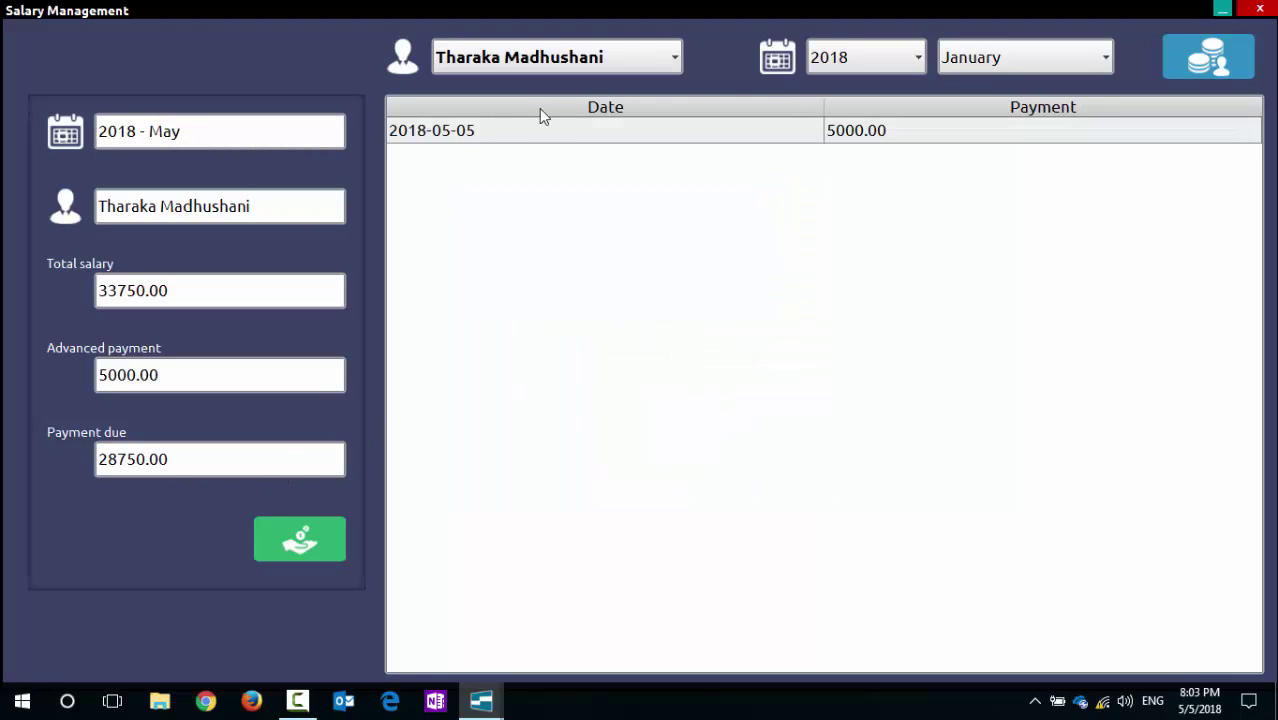
left_click(469, 142)
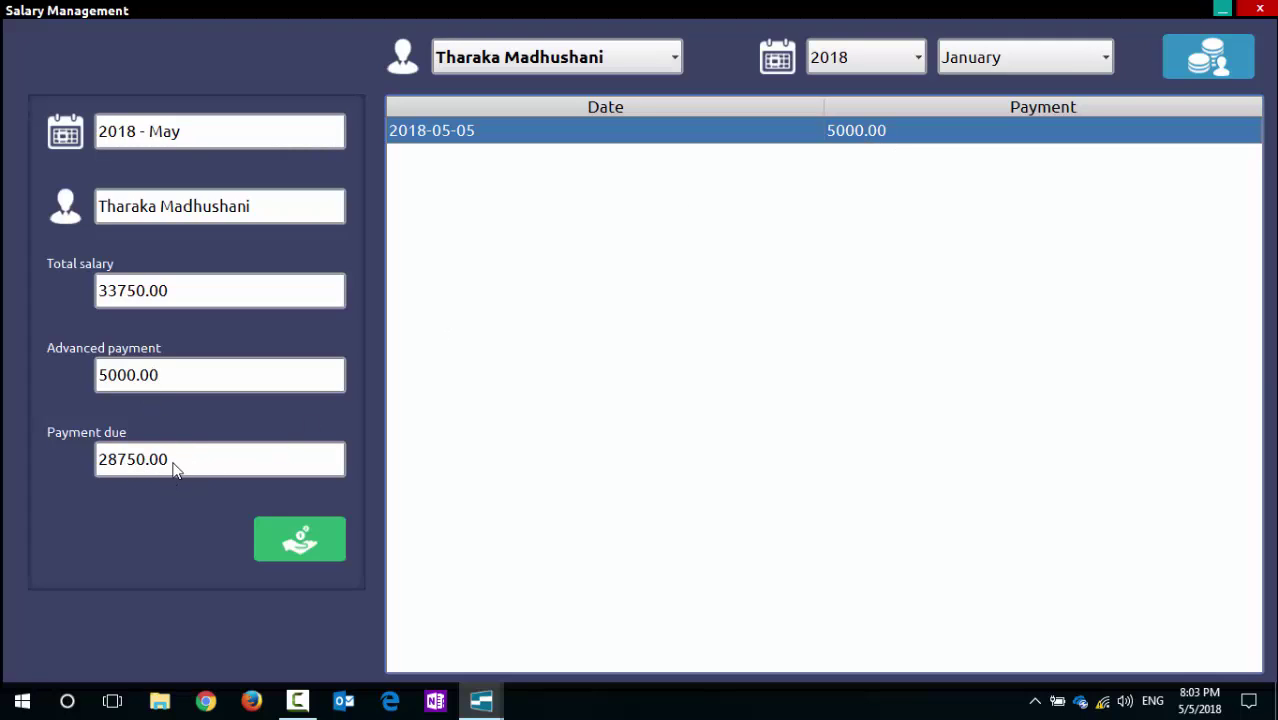
Step: Save a second salary payment of 28750, bringing payment due to 0.00
left_click(322, 535)
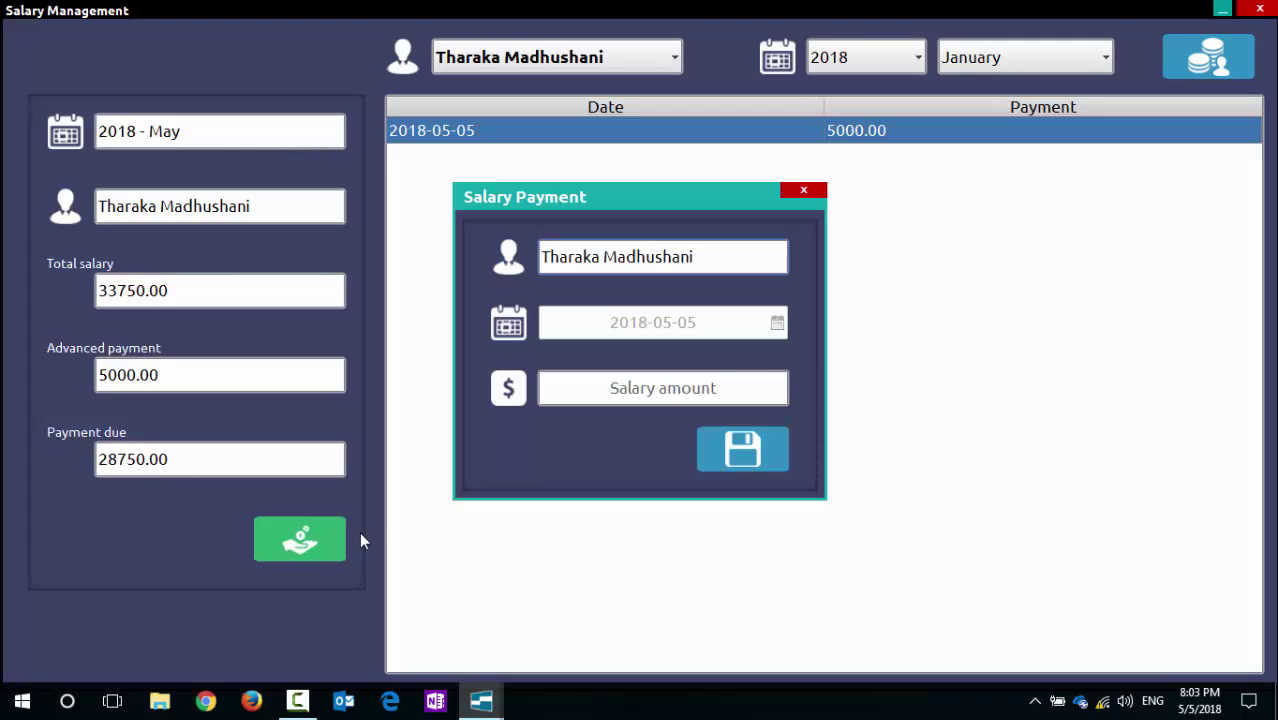
left_click(620, 388)
type("2")
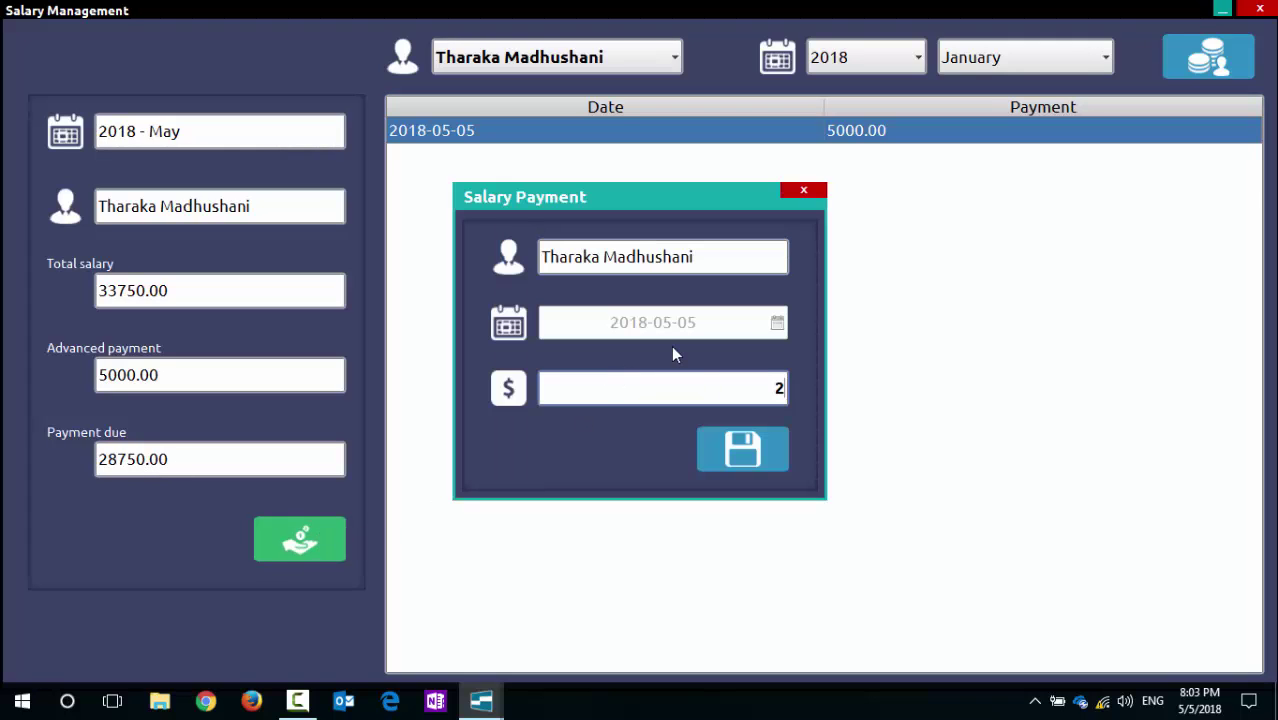
type("8750")
left_click(744, 452)
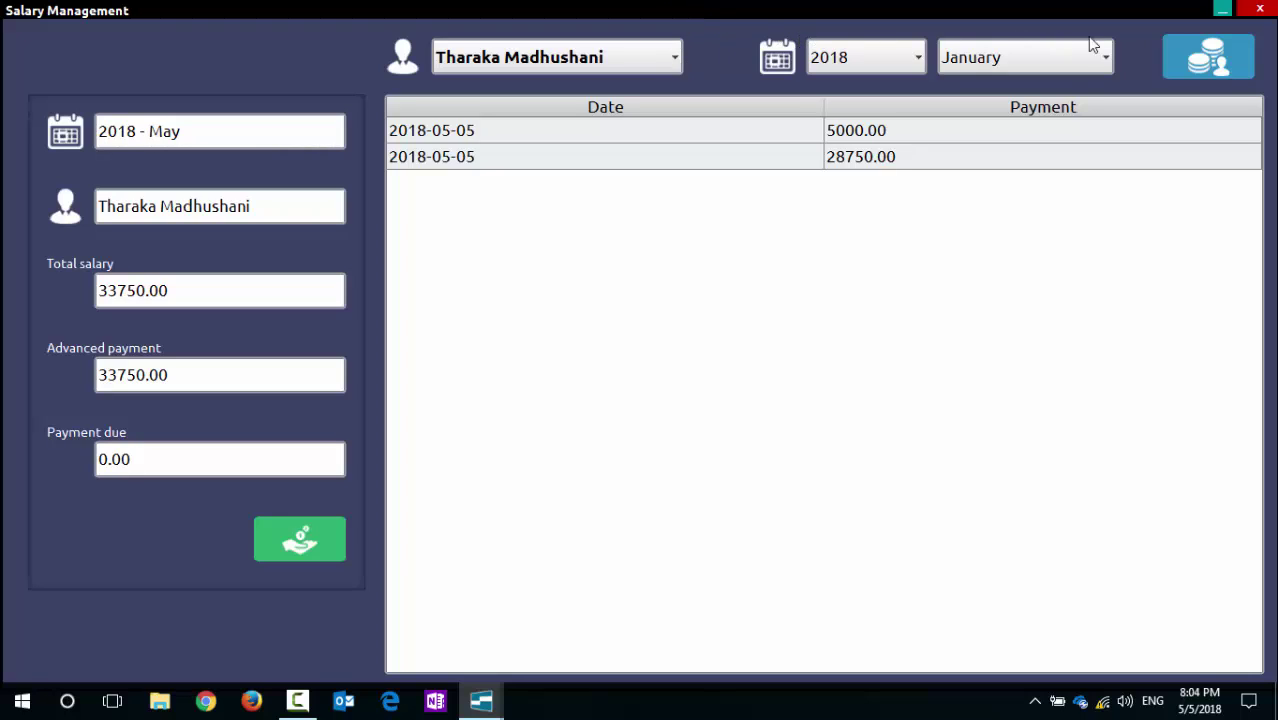
Step: Review the 5000.00 and 28750.00 payment rows, then close Salary Management
left_click(494, 134)
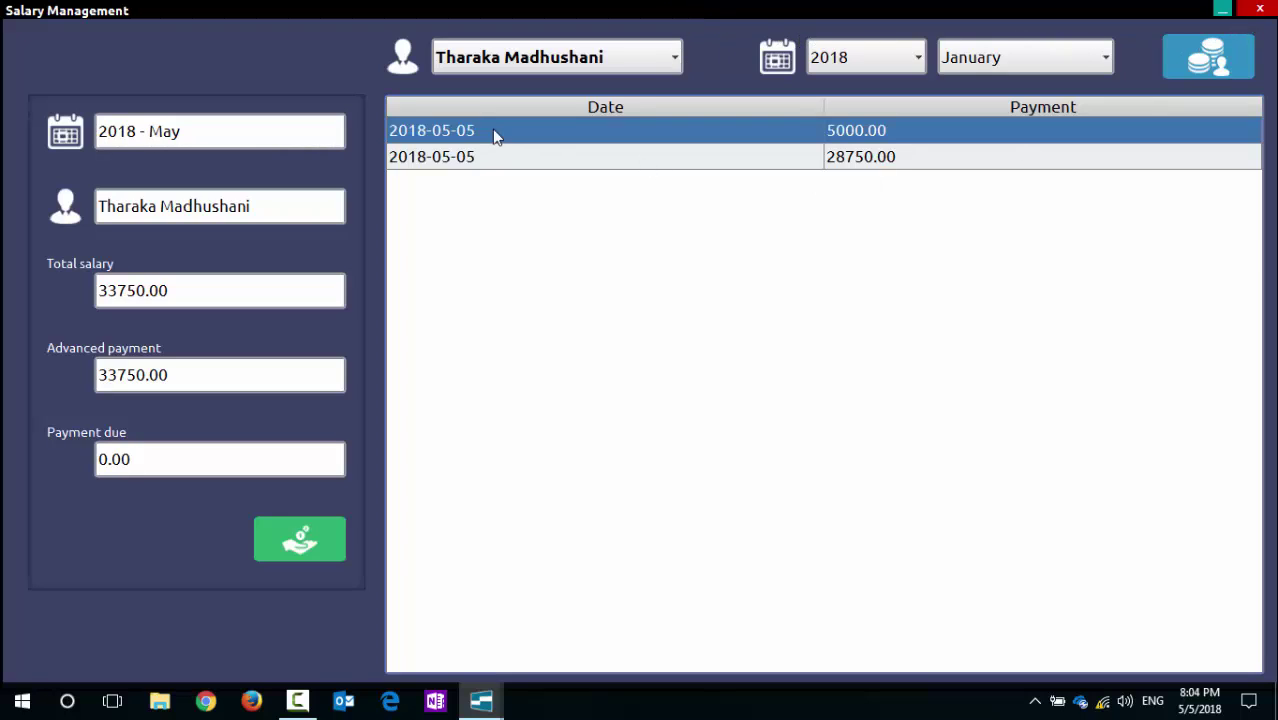
left_click(502, 159)
left_click(500, 135)
left_click(499, 157)
left_click(500, 136)
left_click(498, 160)
left_click(500, 140)
left_click(500, 157)
left_click(494, 134)
left_click(494, 160)
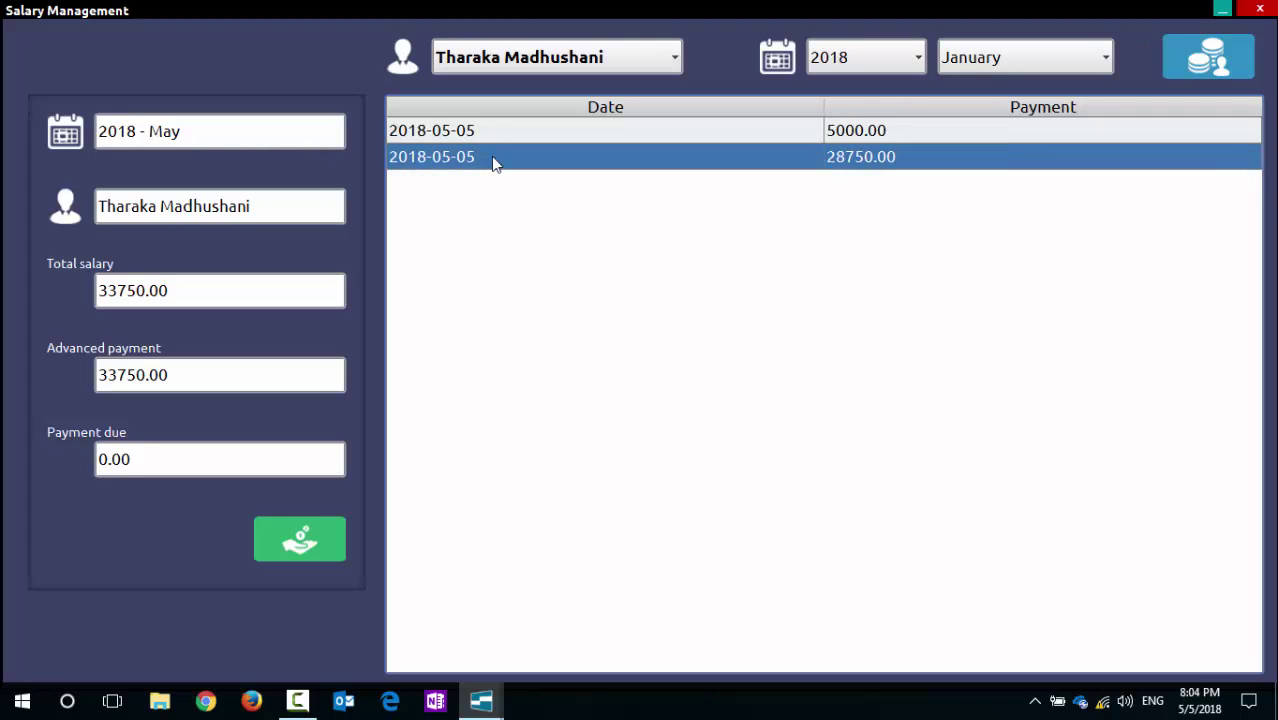
left_click(488, 128)
left_click(484, 160)
left_click(1261, 10)
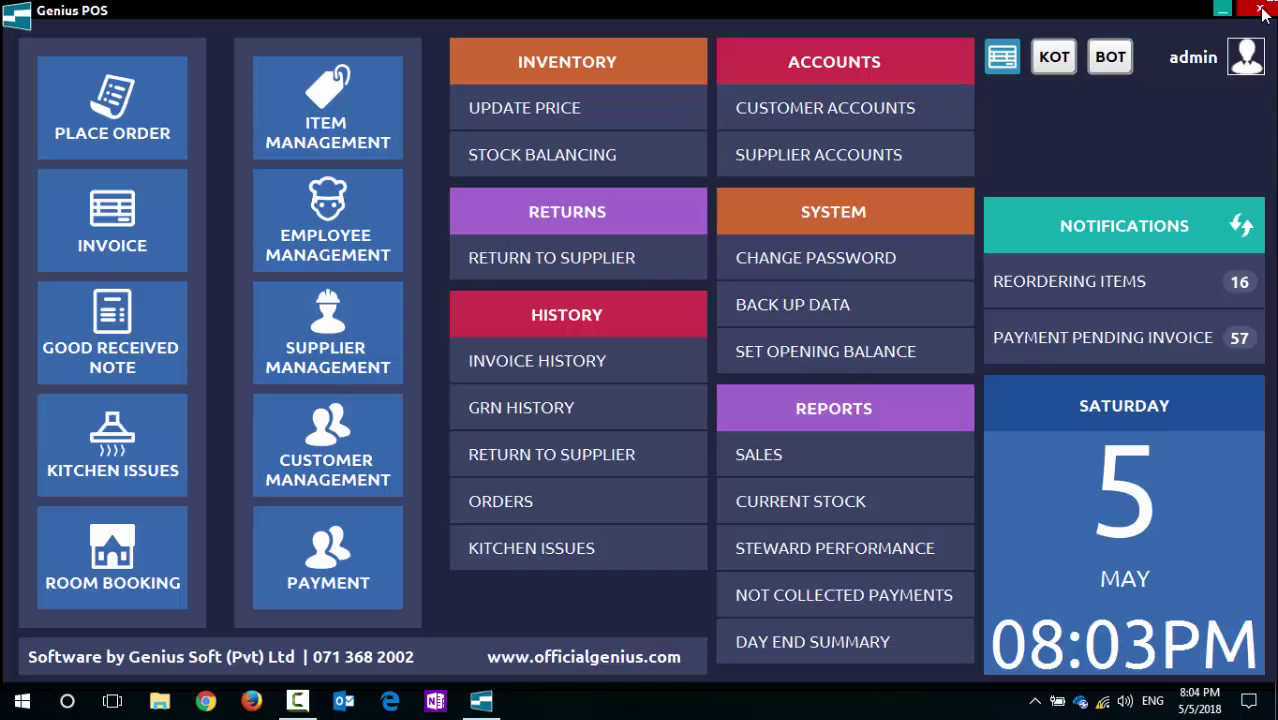